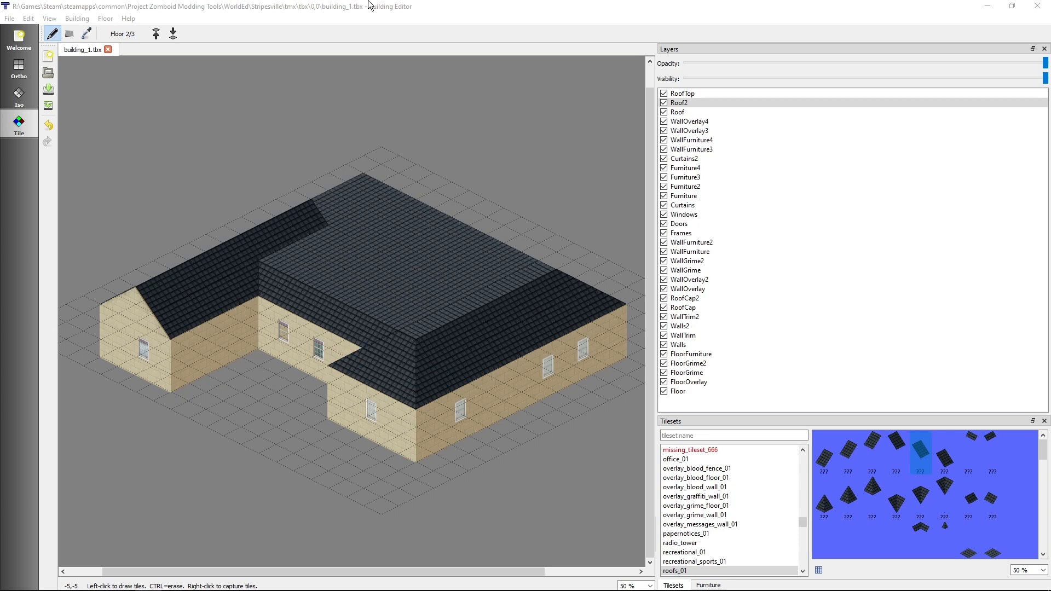
Minimize the building editor and look over the terrain, roads and forests of the Stripesville_0_0.tmx map.
click(376, 16)
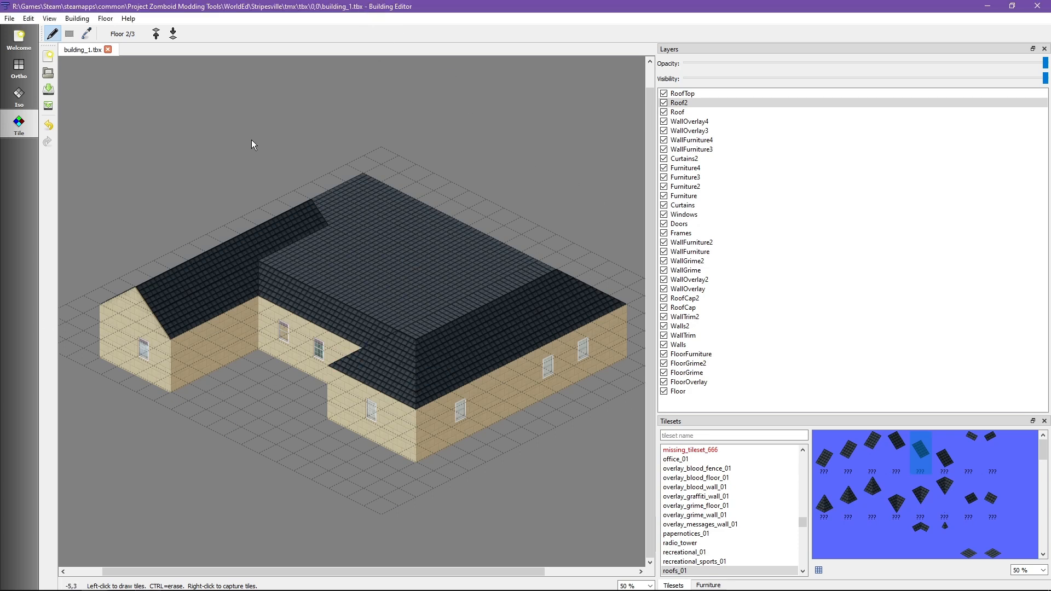
click(988, 6)
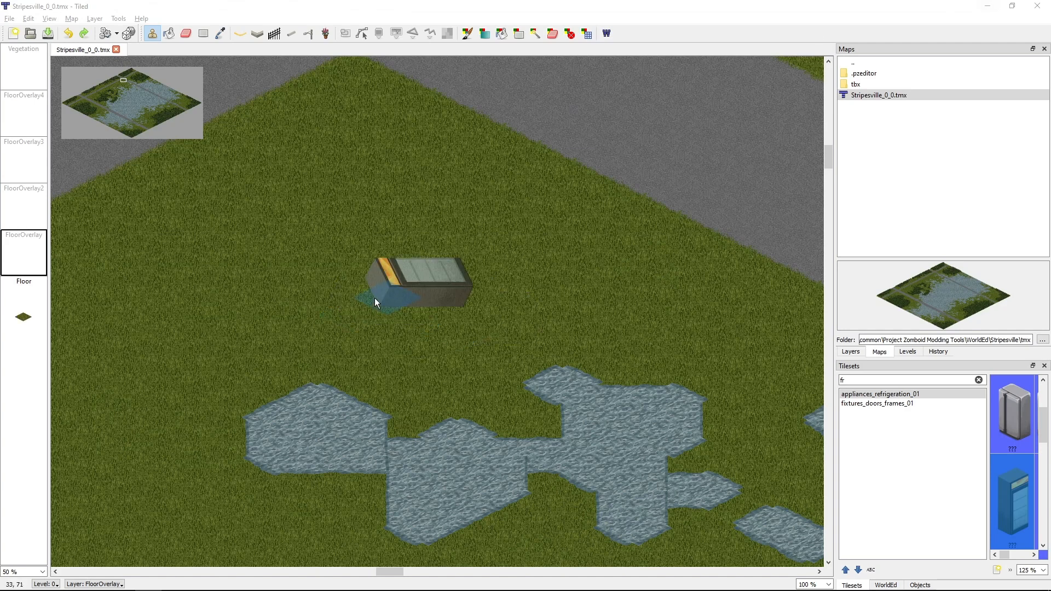
ctrl+scroll(484, 299, down, 5)
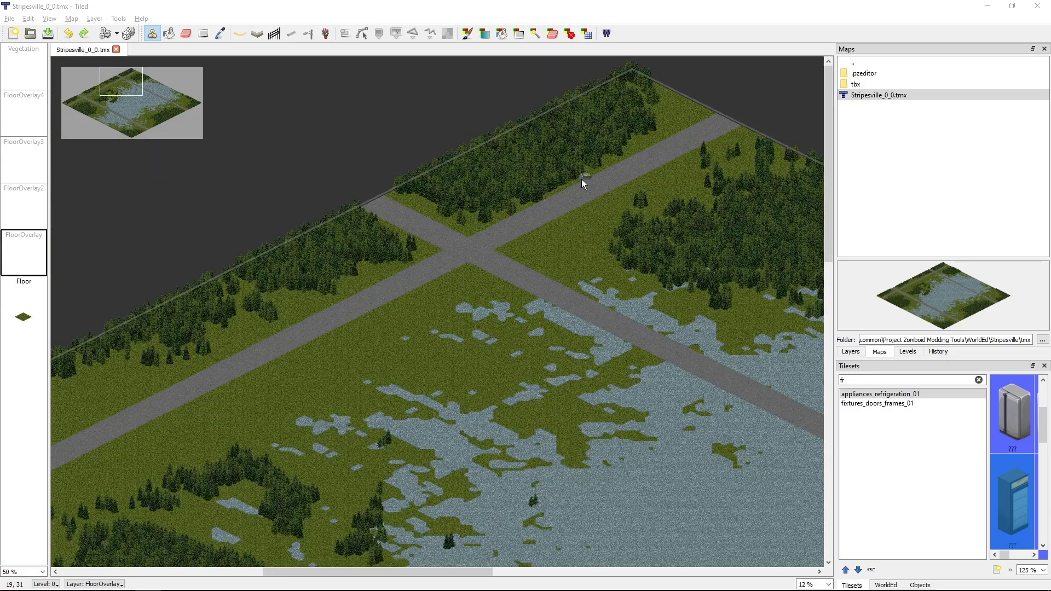
middle_drag(333, 349, 333, 184)
scroll(333, 184, down, 1)
ctrl+scroll(333, 184, down, 1)
scroll(332, 183, down, 1)
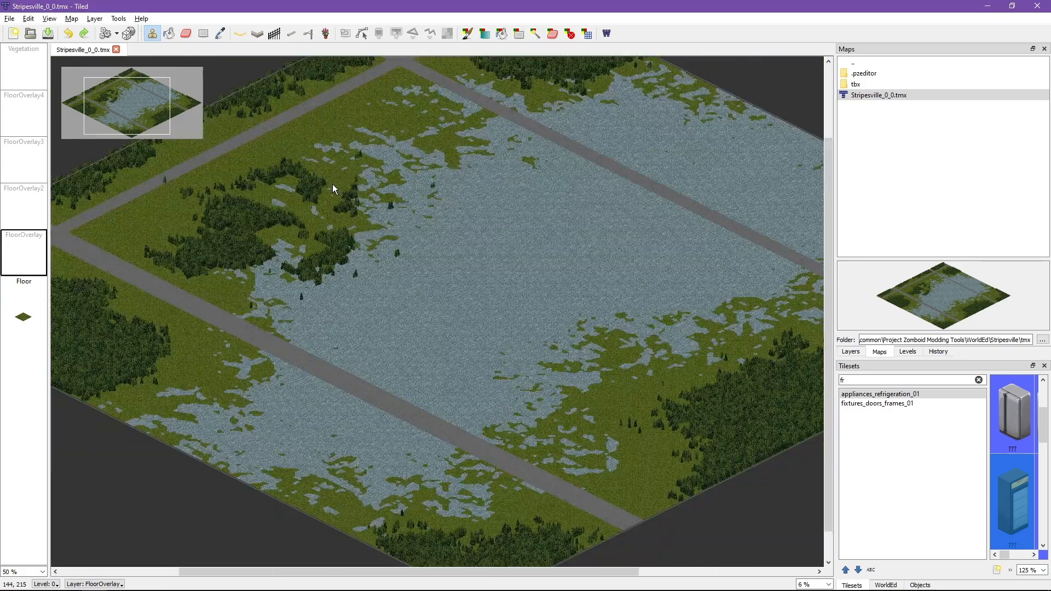
middle_drag(396, 191, 409, 296)
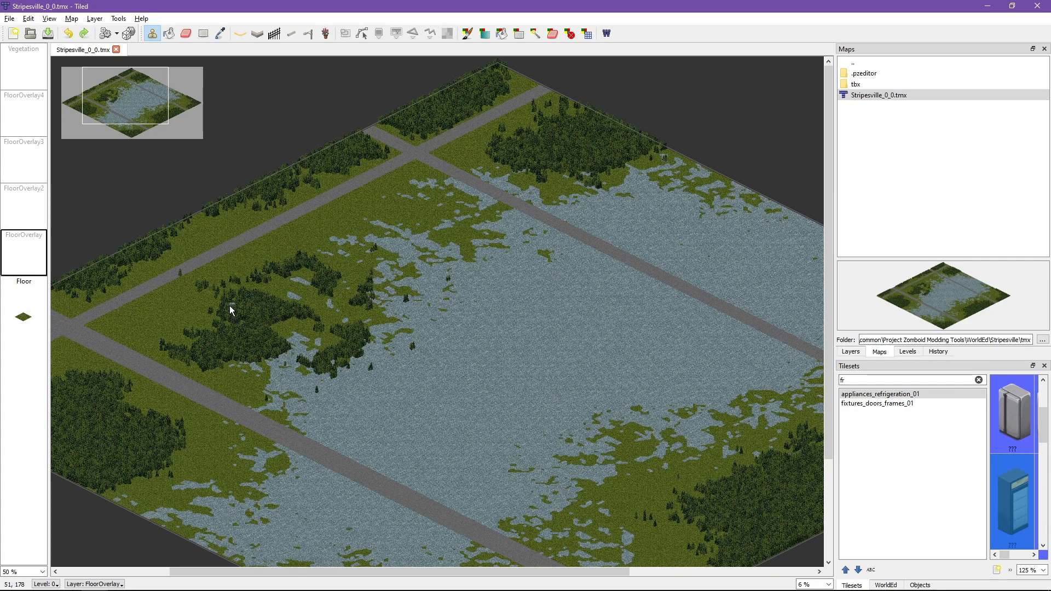
Switch to WorldEd, open cell 0,0 from the world overview and select the placed house lot.
key(alt+Tab)
key(alt+Tab)
key(alt+Tab)
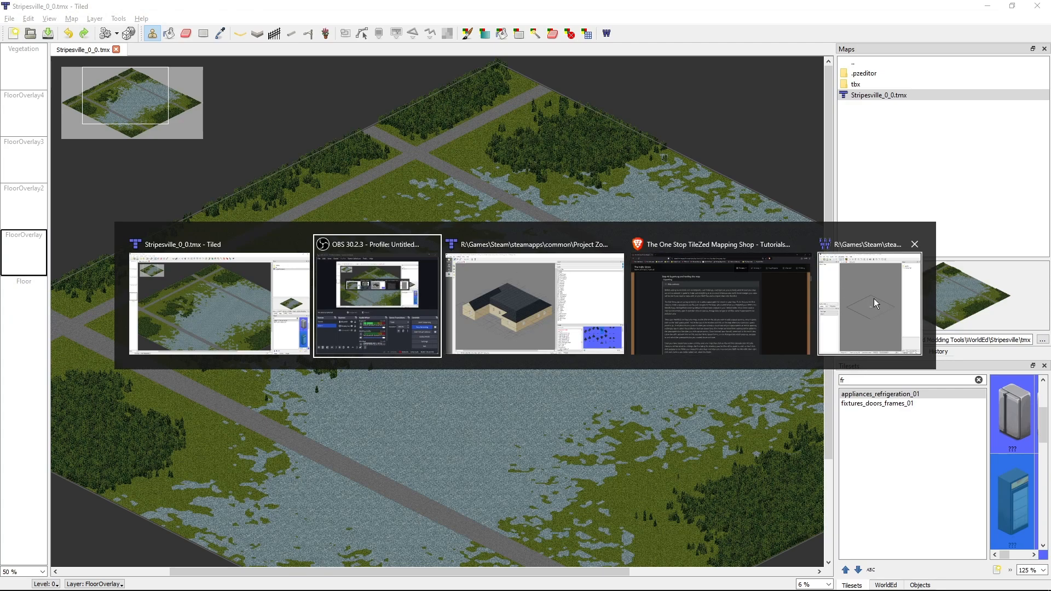
double_click(628, 10)
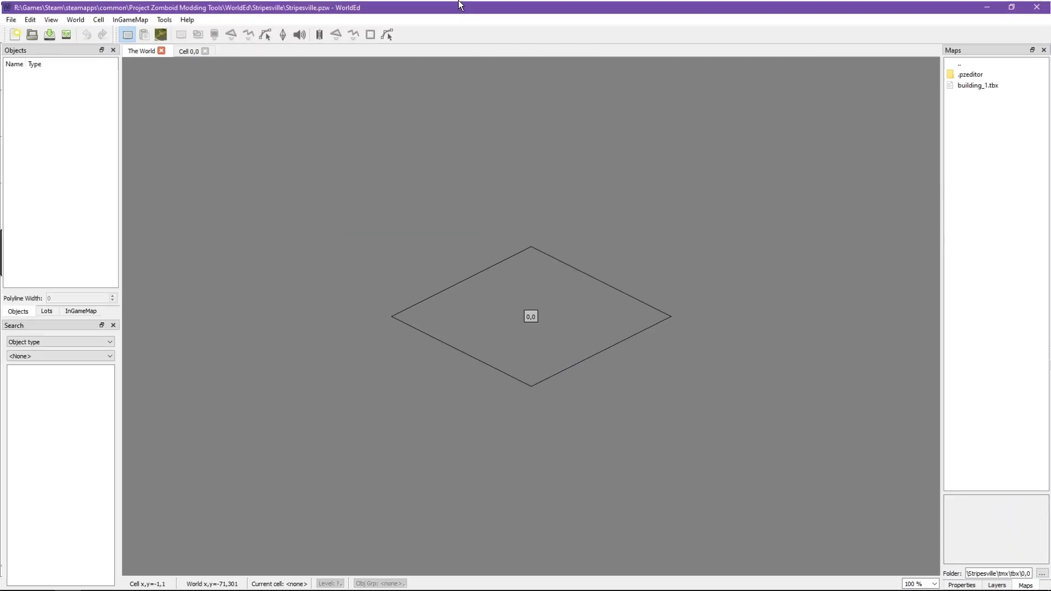
double_click(520, 284)
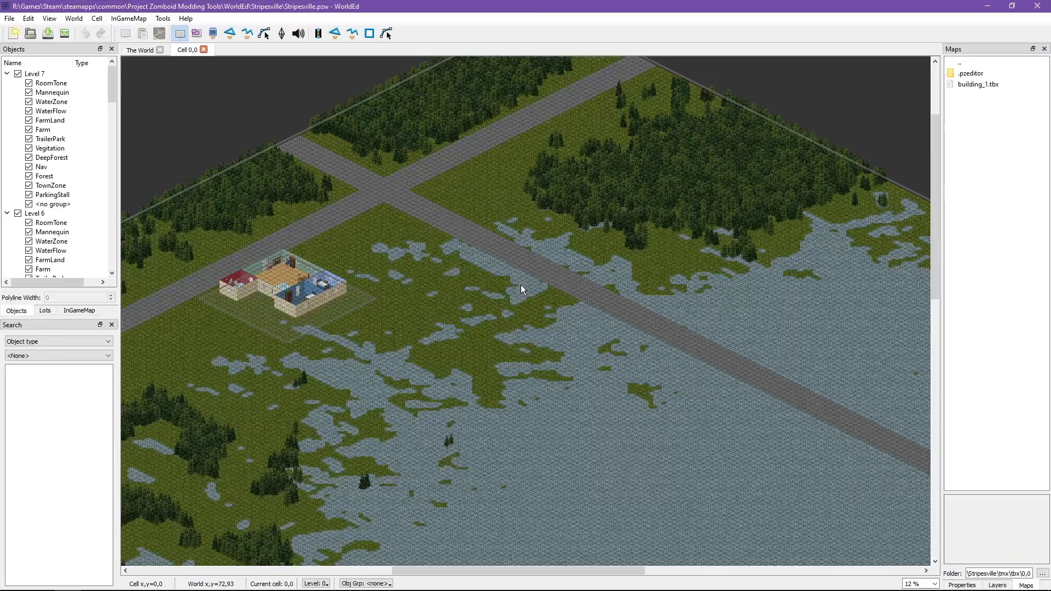
drag(305, 286, 297, 288)
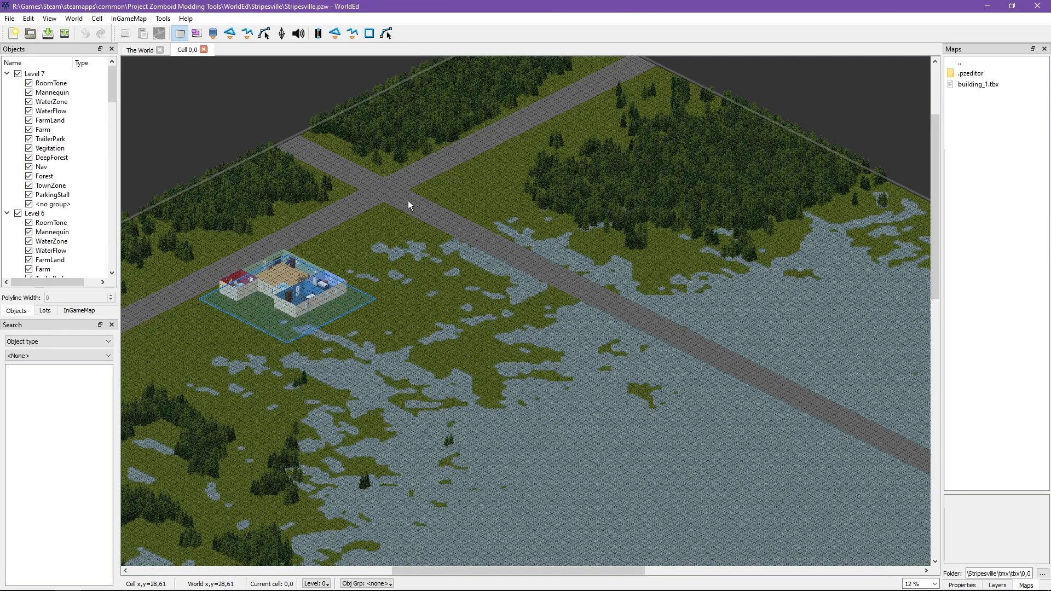
middle_drag(458, 211, 653, 223)
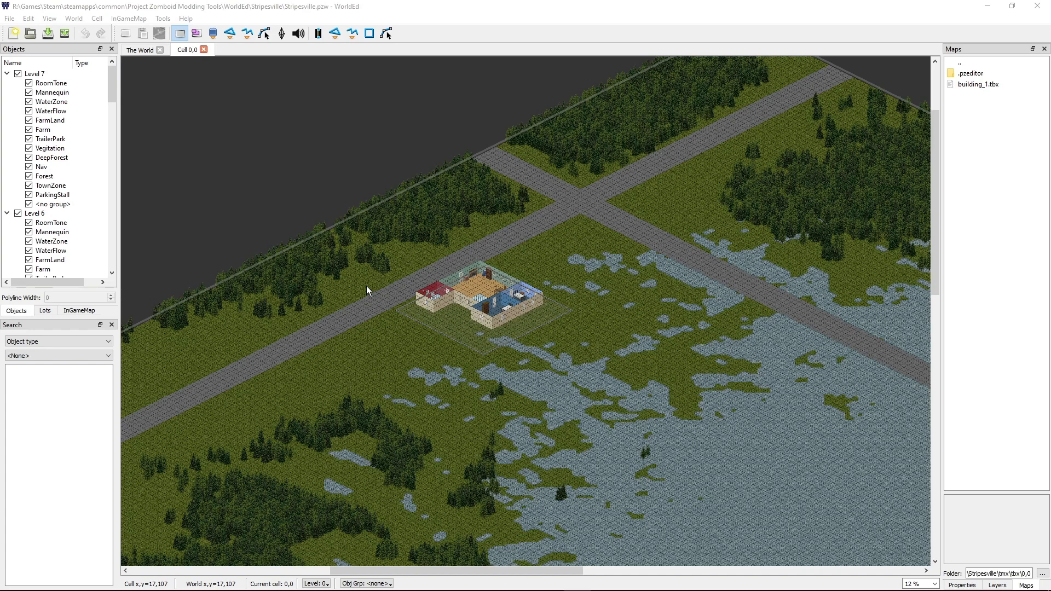
Return to the world overview in WorldEd and open cell 0,0 again.
click(36, 5)
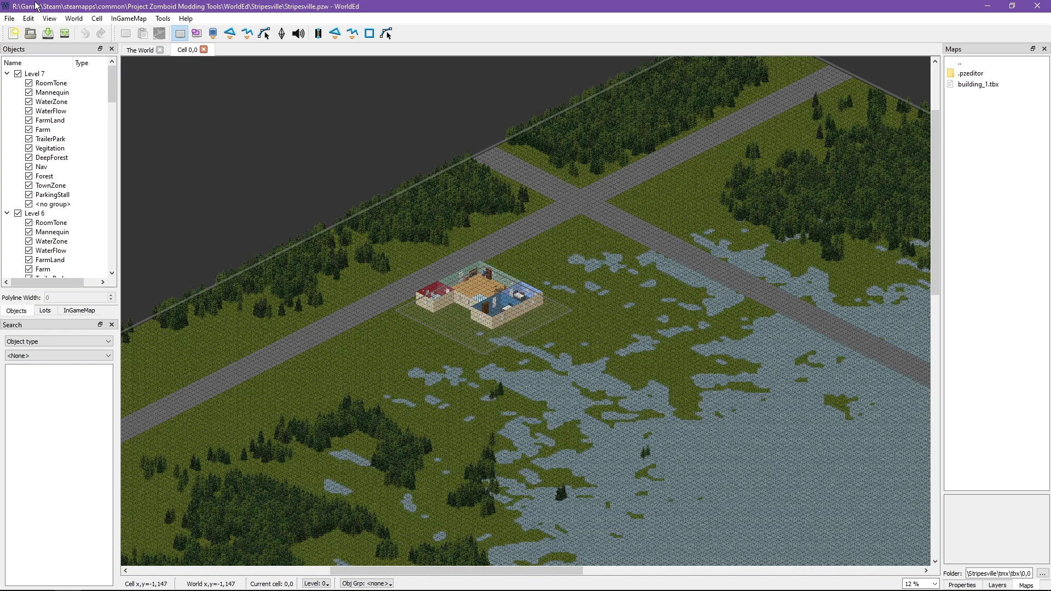
mouse_move(94, 590)
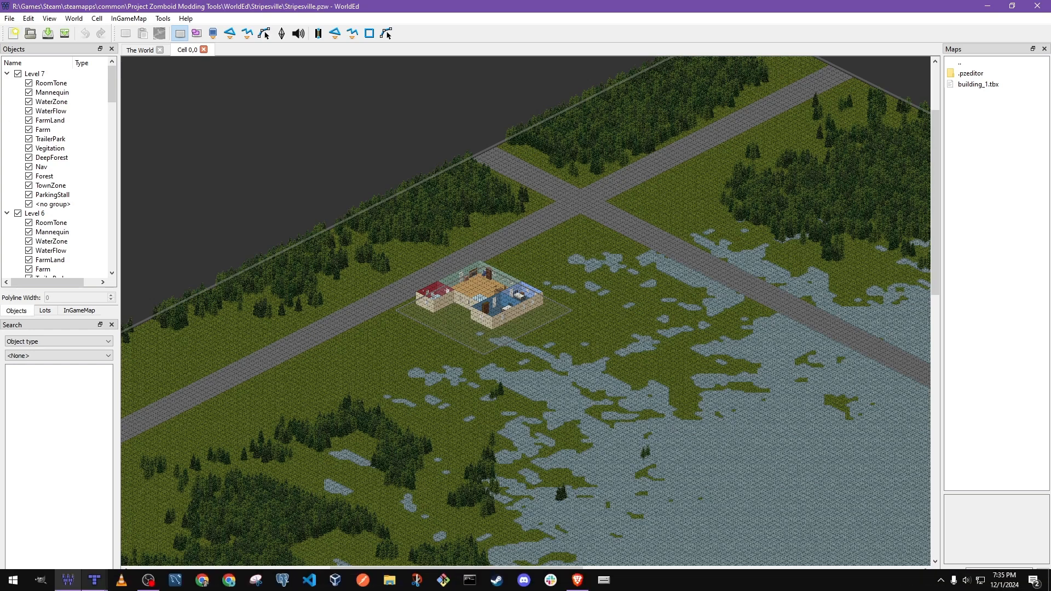
click(71, 585)
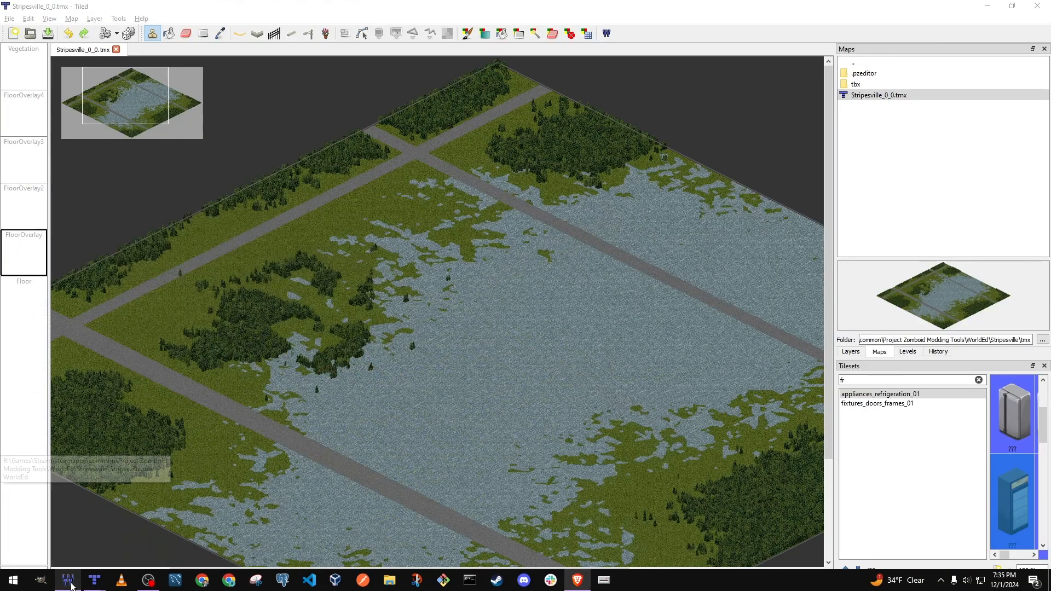
click(71, 586)
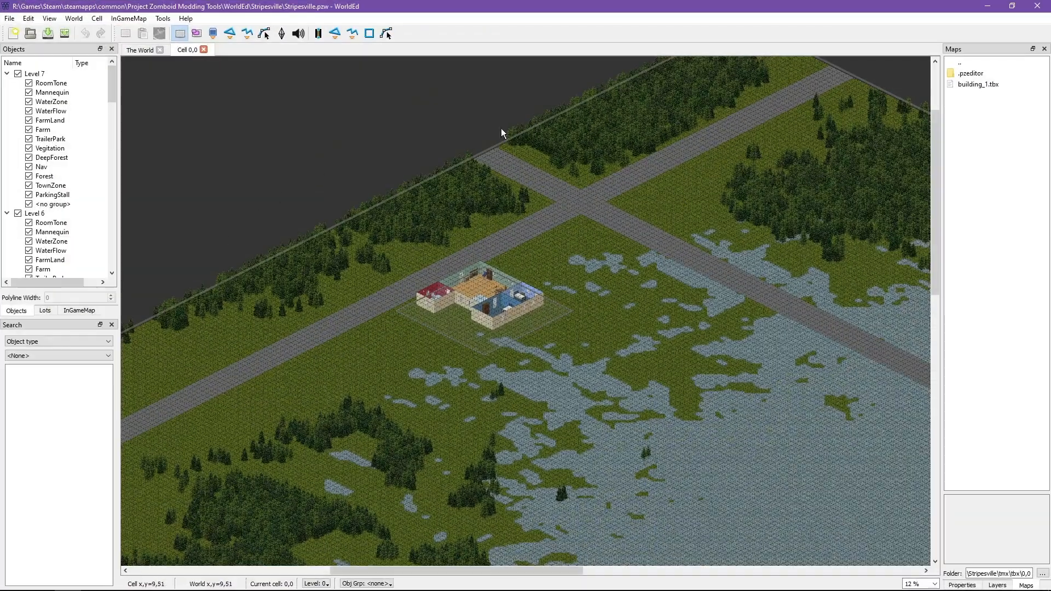
click(138, 50)
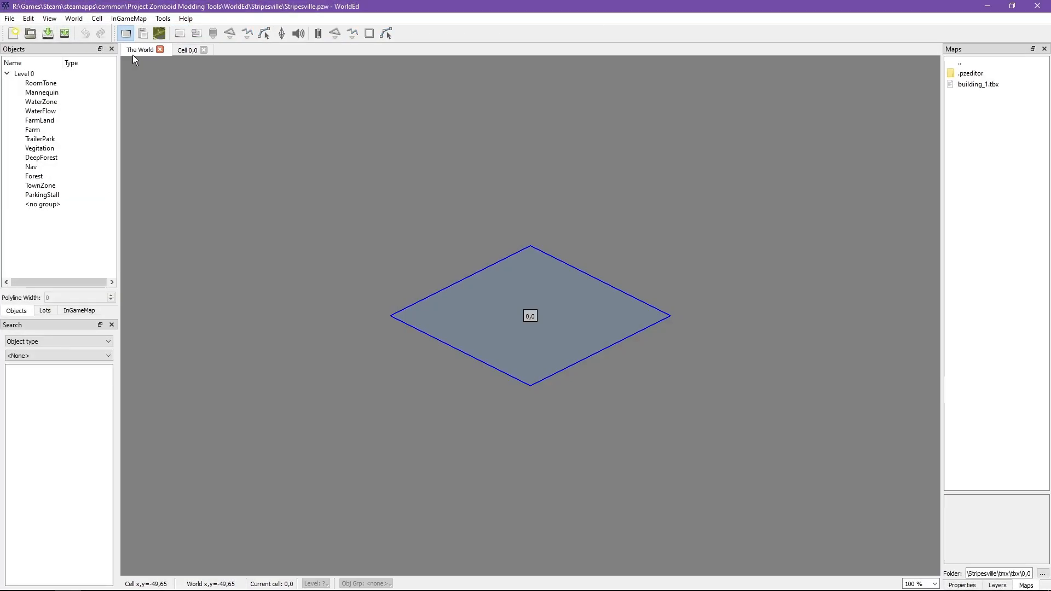
double_click(542, 348)
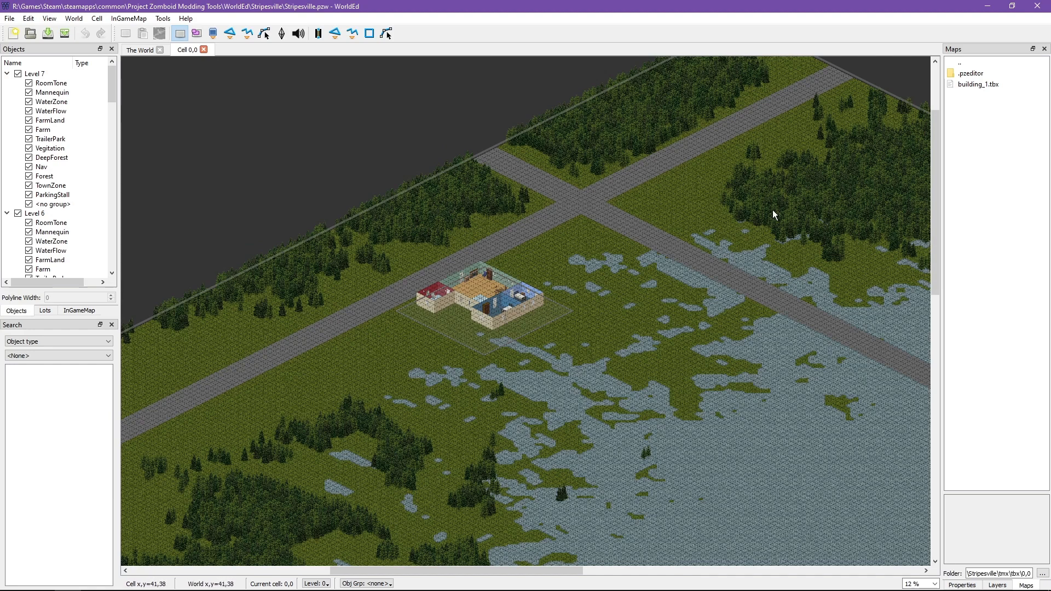
Activate the spawn point tool and move its dialog clear of the map area around the house.
click(282, 35)
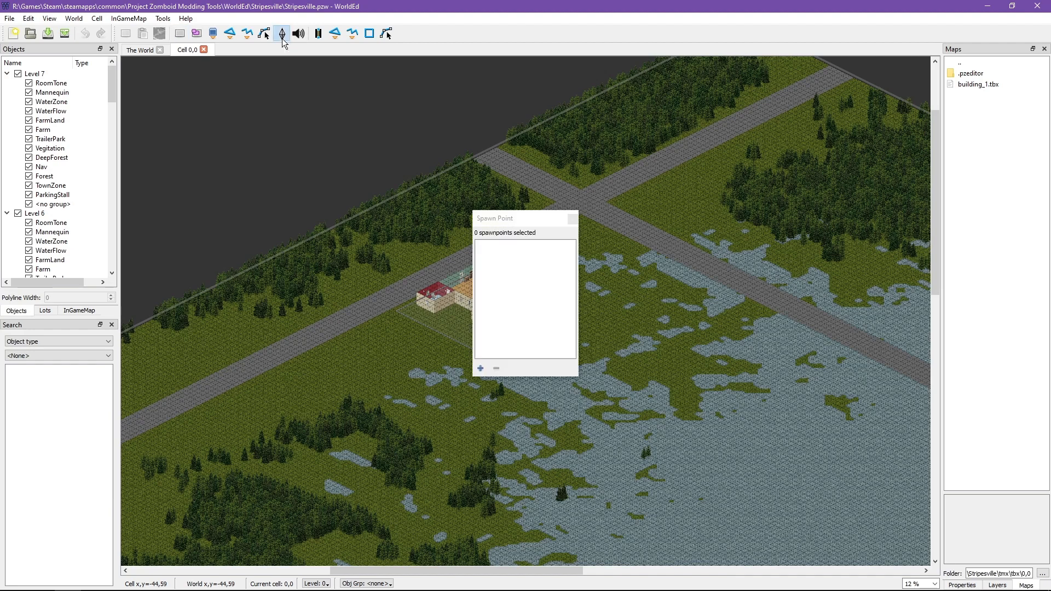
drag(507, 220, 971, 214)
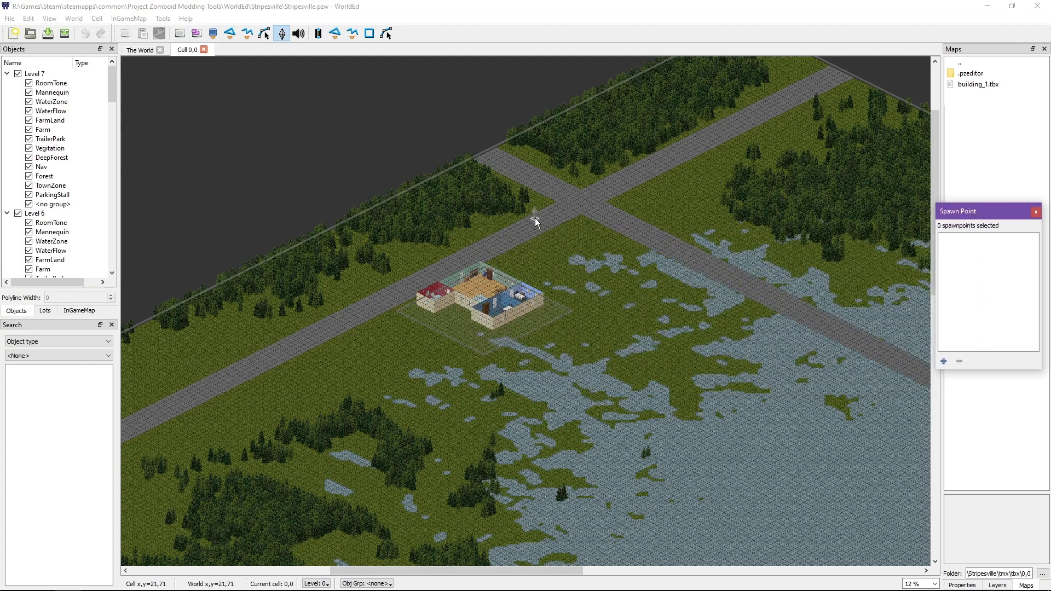
scroll(534, 237, up, 4)
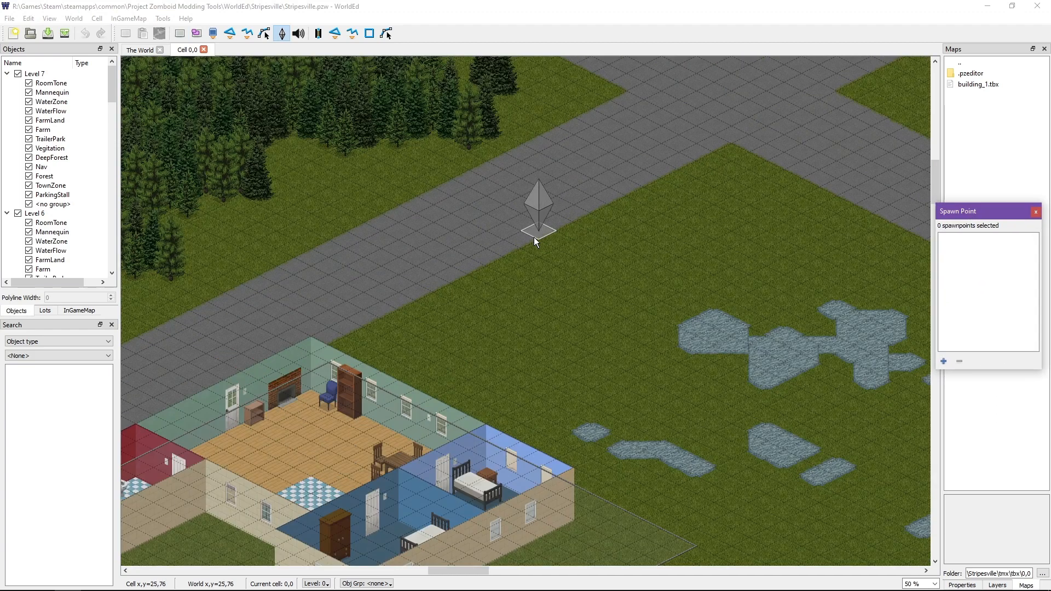
middle_drag(368, 294, 496, 223)
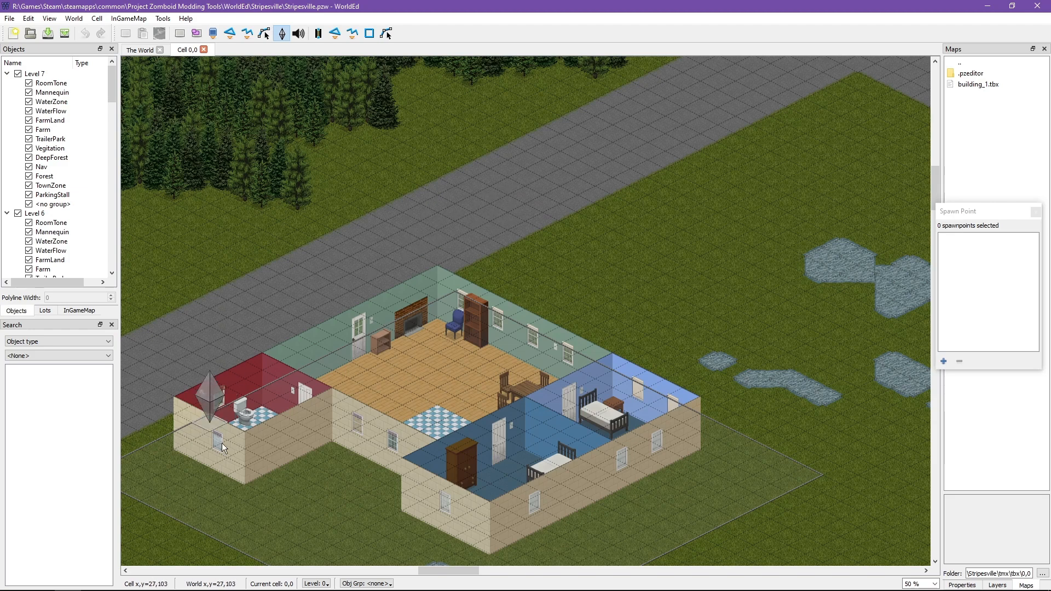
Move up and down through the cell's levels to examine the house's floor and roof.
key(ctrl+Page_Up)
key(ctrl+Page_Up)
key(ctrl+Page_Up)
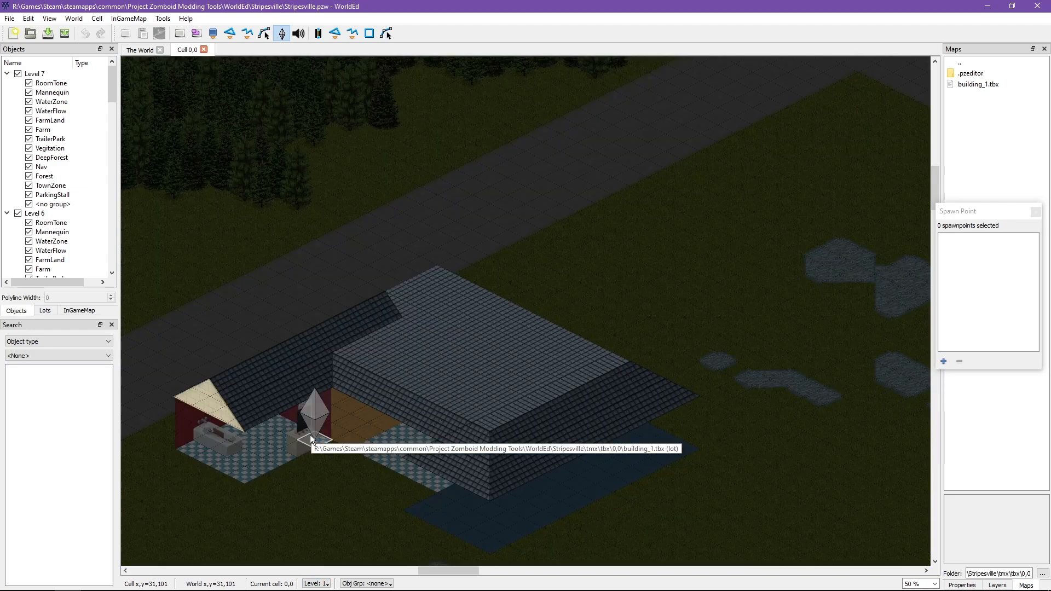
key(ctrl+Page_Down)
key(ctrl+Page_Down)
key(ctrl+Page_Down)
key(ctrl+Page_Up)
key(ctrl+Page_Up)
key(ctrl+Page_Up)
key(ctrl+Page_Up)
key(ctrl+Page_Down)
key(ctrl+Page_Down)
key(ctrl+Page_Down)
key(ctrl+Page_Down)
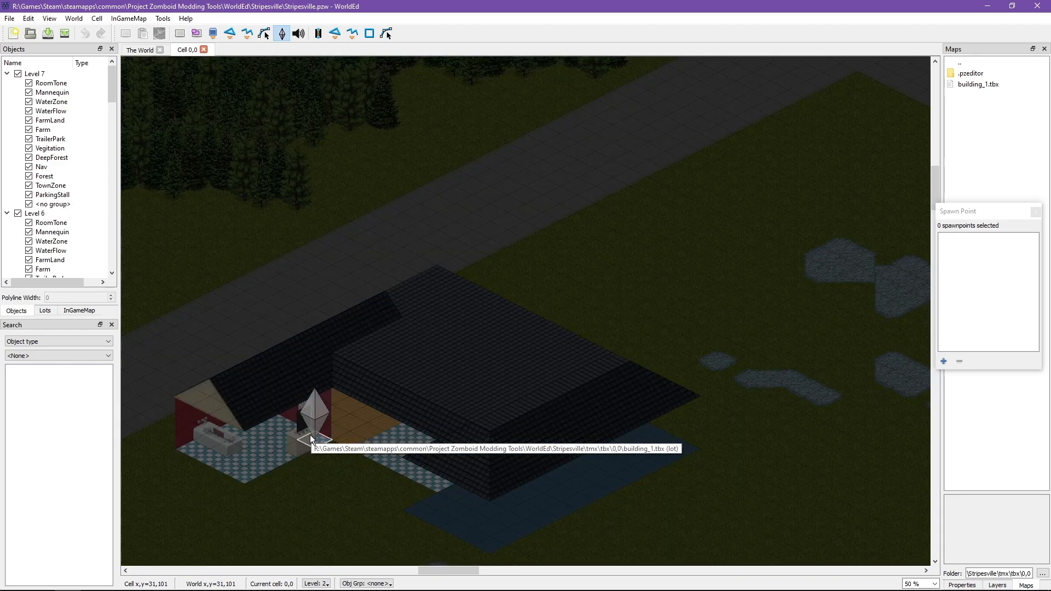
key(ctrl+Page_Down)
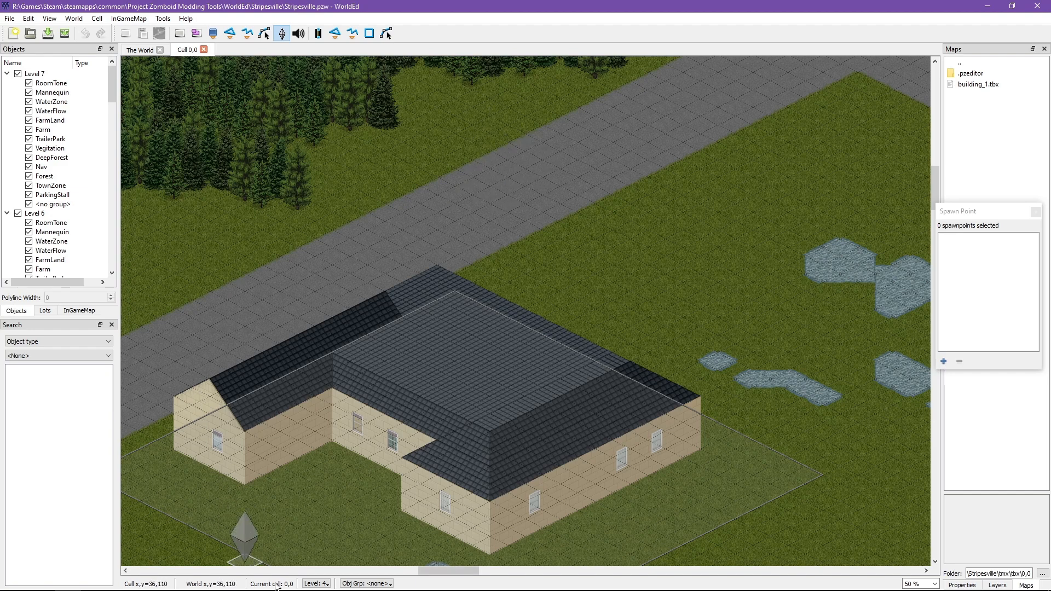
Set the current level to 0 and toggle the current-level highlighting to compare the roofed and open house.
click(322, 584)
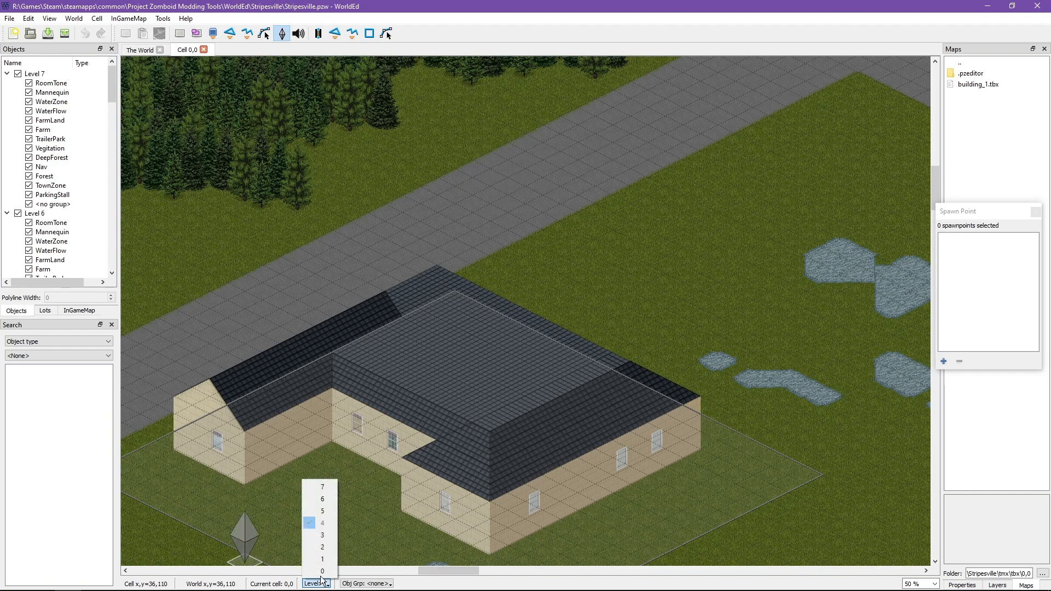
click(322, 571)
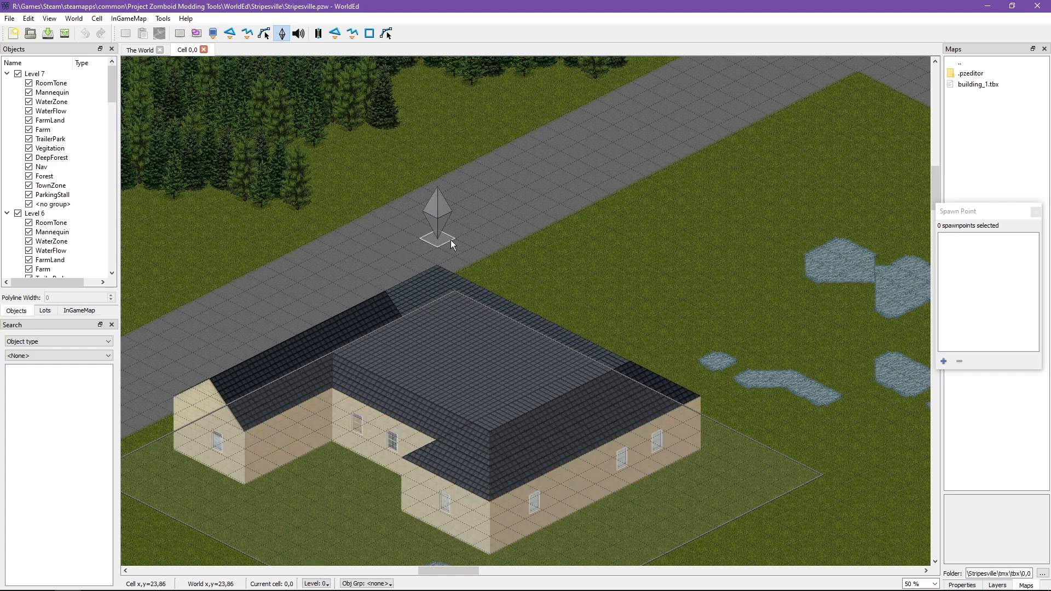
key(h)
key(h)
key(h)
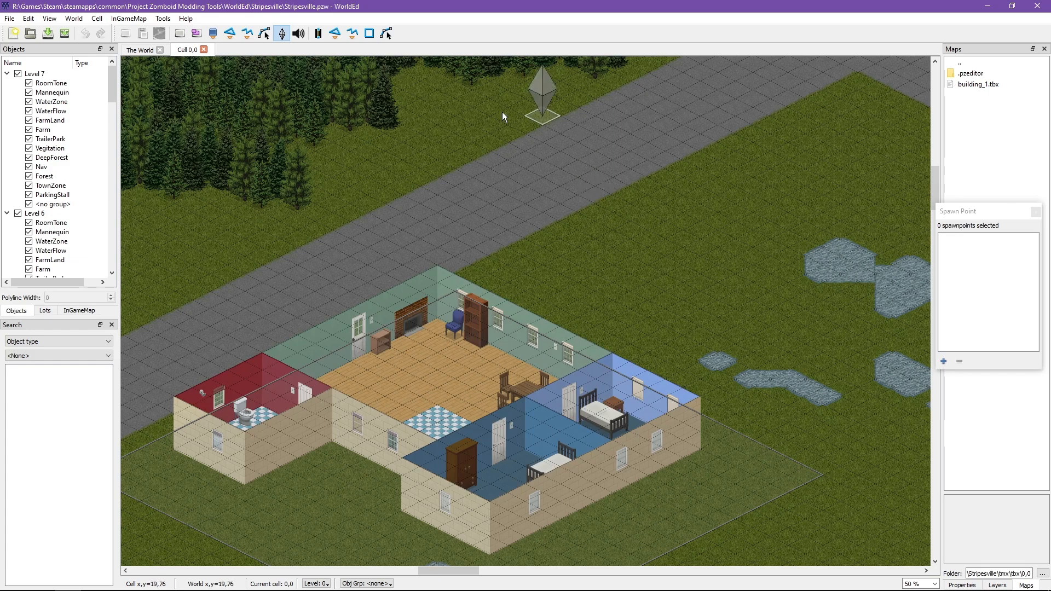
Compare the level highlighting on level 3, and return to level 0 with the highlighting turned off.
key(Page_Up)
key(Page_Up)
key(Page_Up)
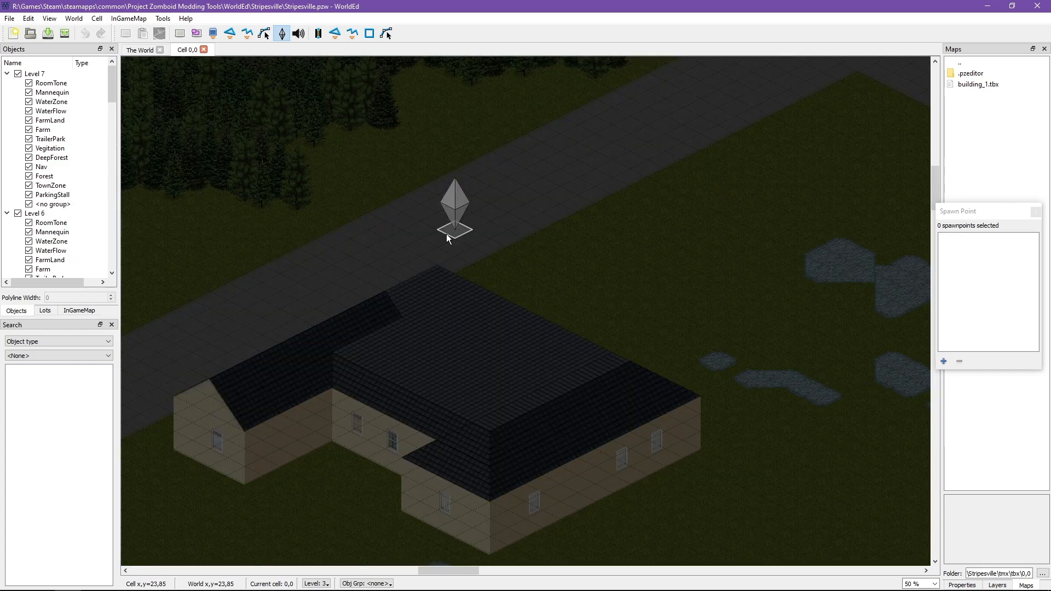
key(h)
key(h)
key(h)
key(h)
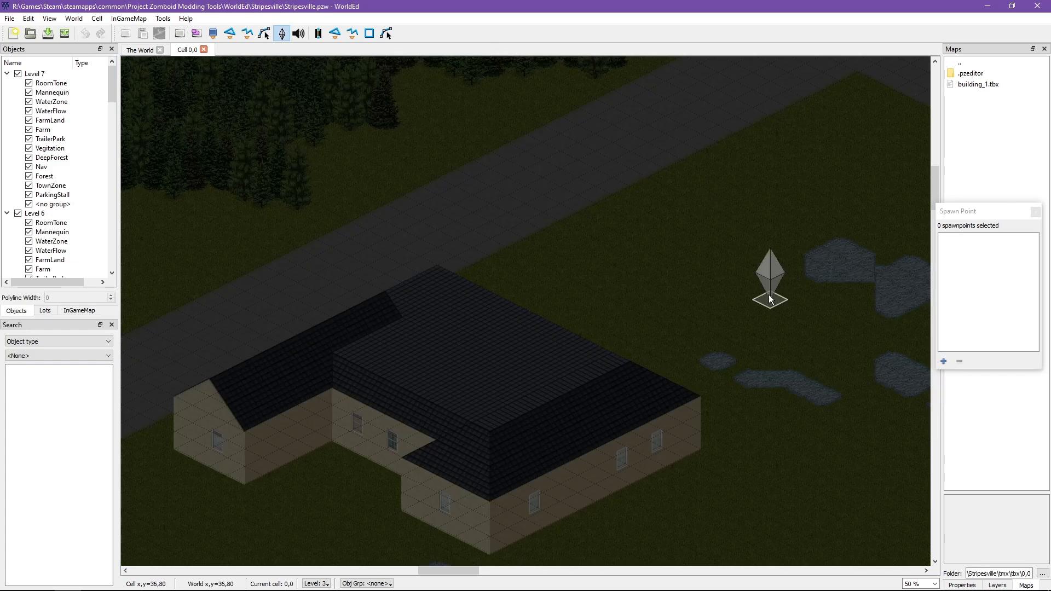
key(h)
key(Page_Down)
key(Page_Down)
key(Page_Down)
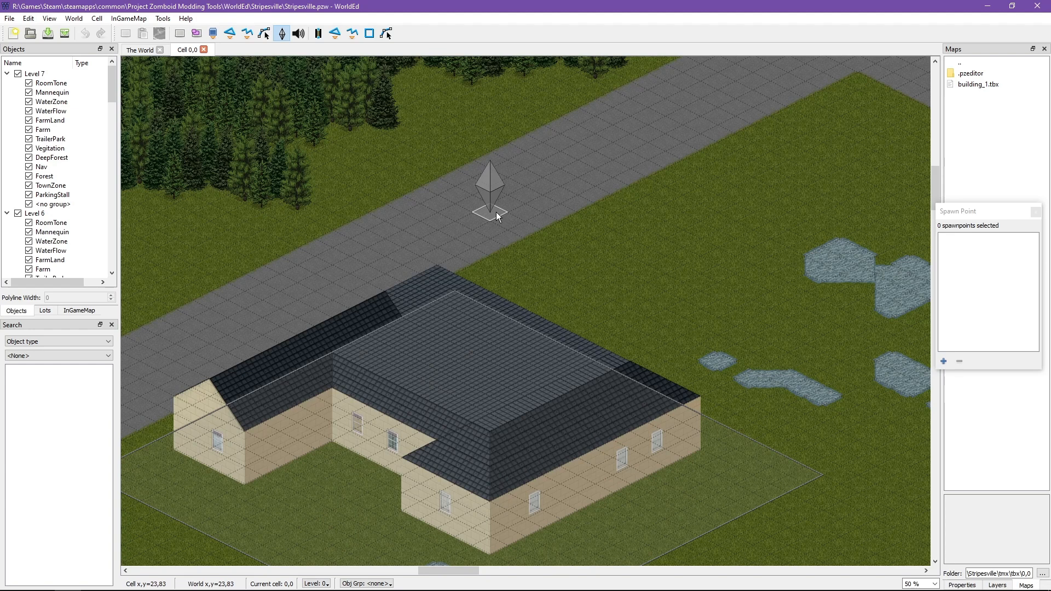
Place a spawn point on the road beside the house and move the Spawn Point dialog next to it.
click(310, 297)
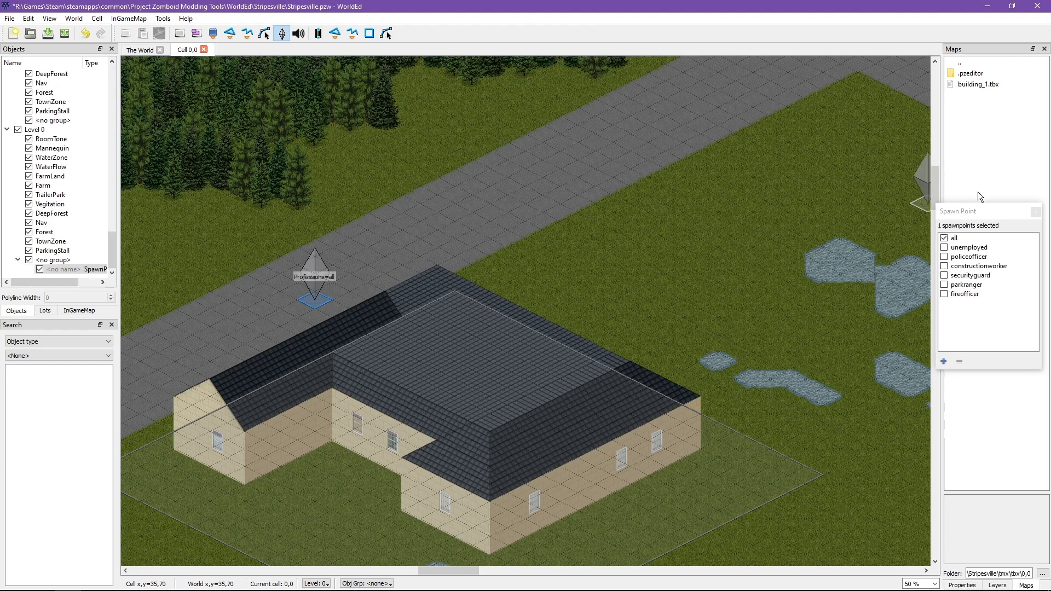
click(992, 211)
drag(992, 209, 473, 136)
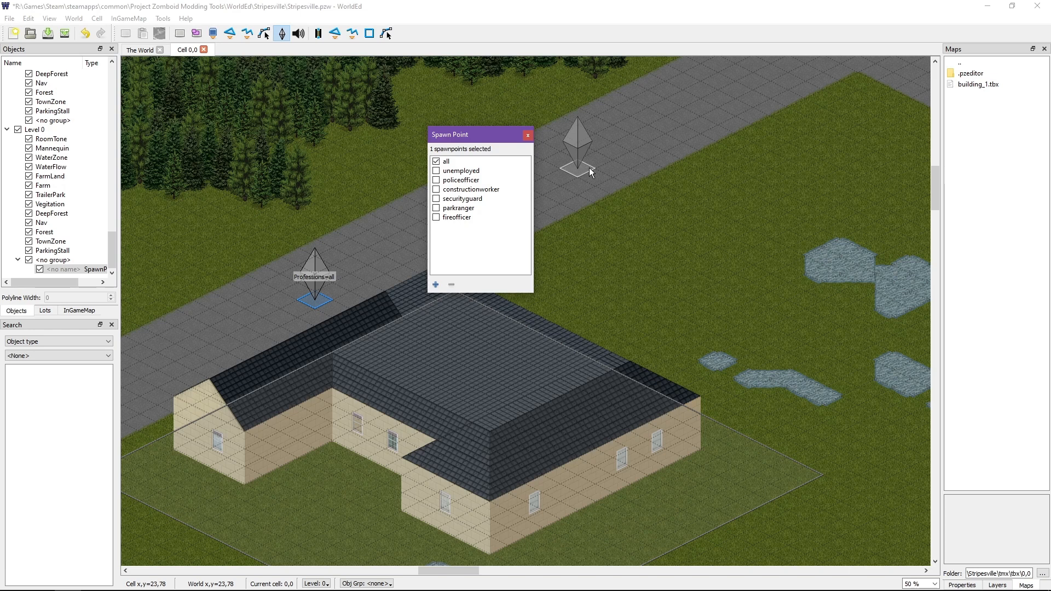
drag(589, 167, 555, 184)
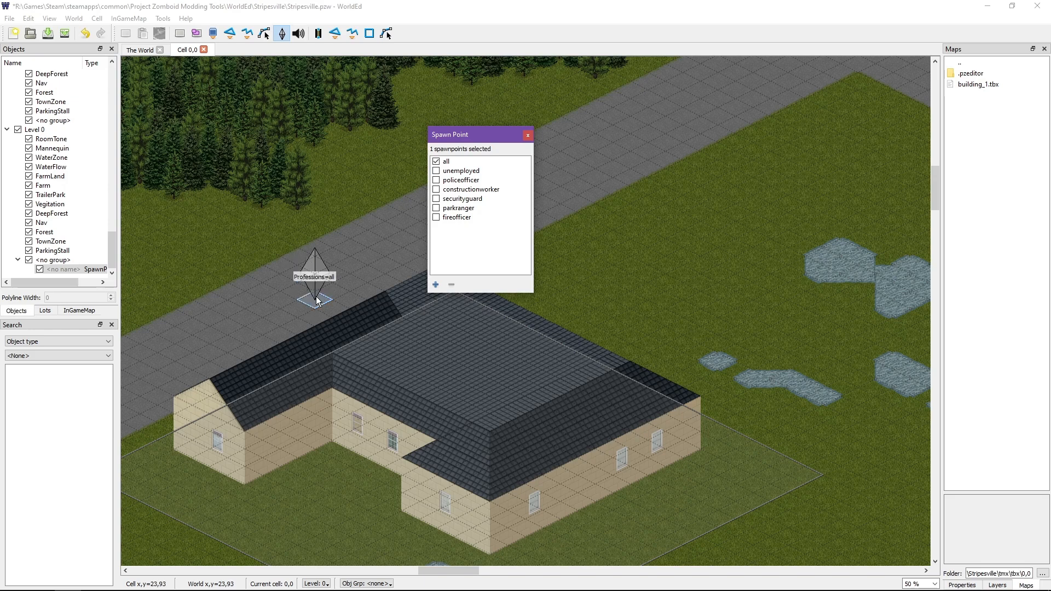
click(78, 6)
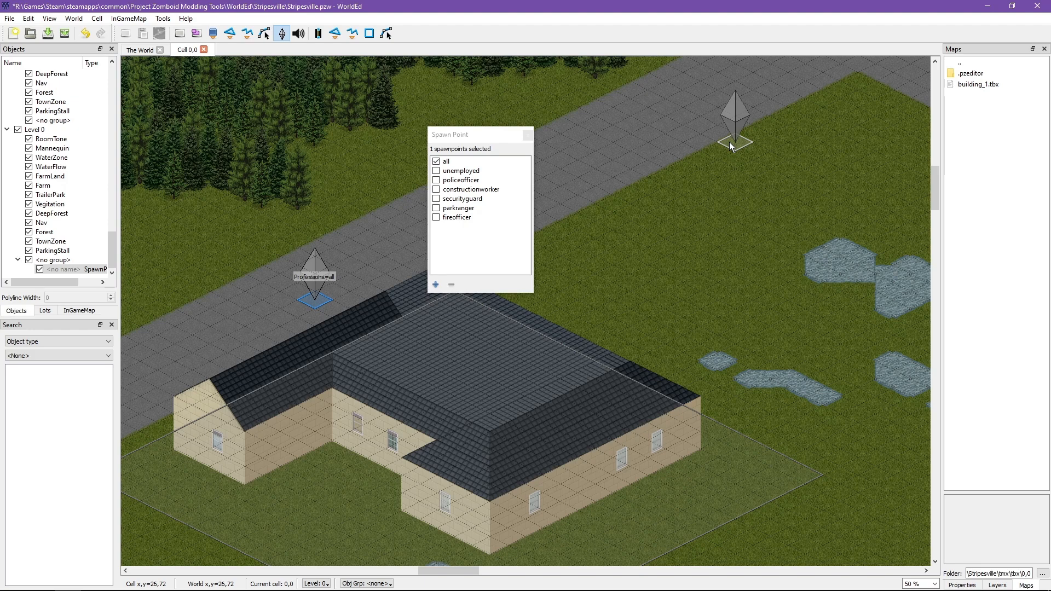
drag(730, 142, 442, 163)
click(476, 139)
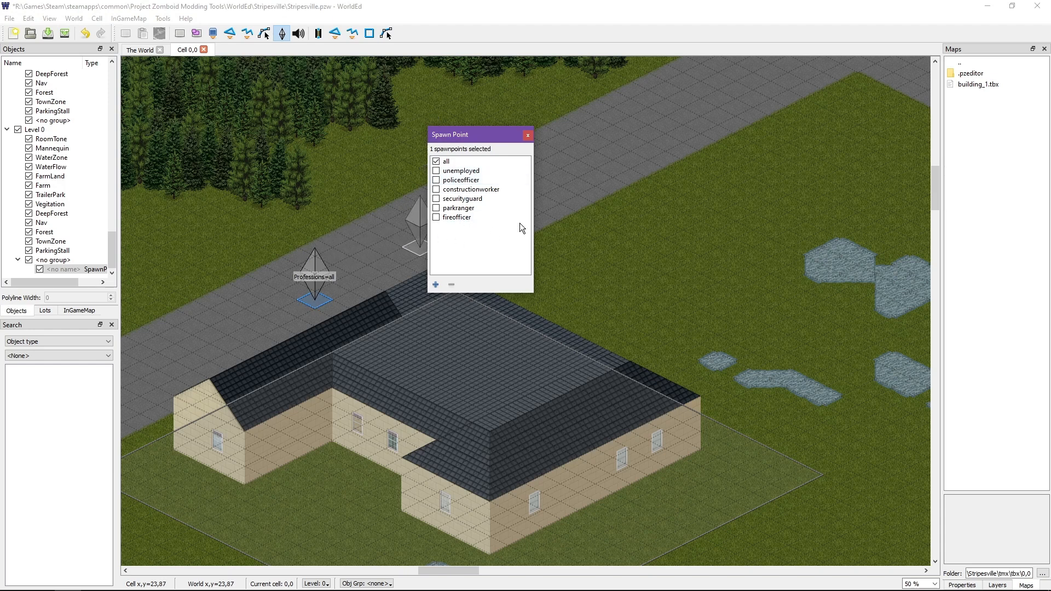
Place two more spawn points, one farther along the road and one on the grass beside the house.
click(607, 155)
click(768, 318)
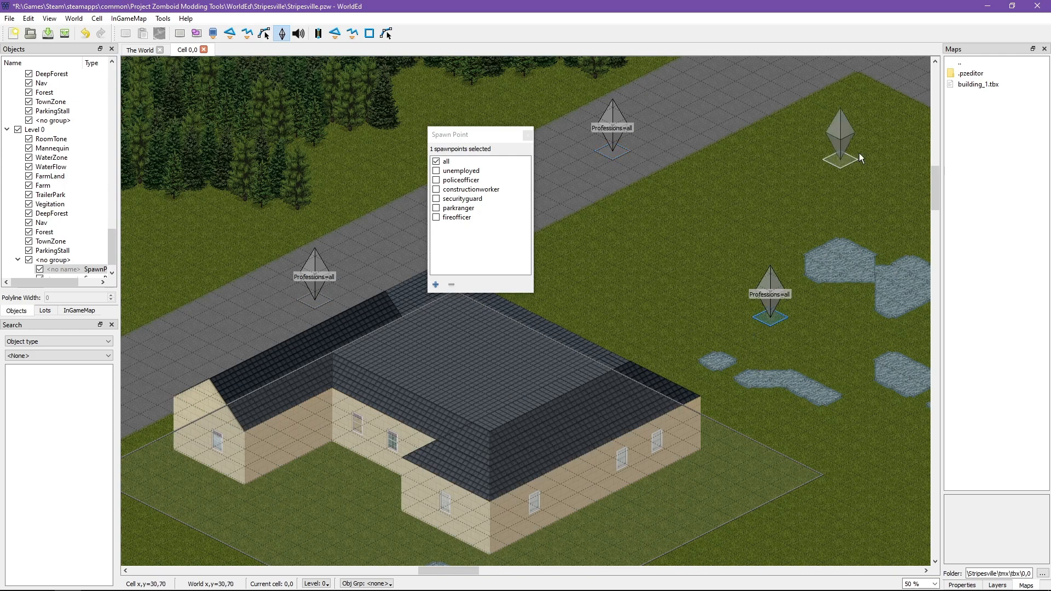
Place another spawn point on the grass near the road, and undo the last three spawn point placements.
click(823, 151)
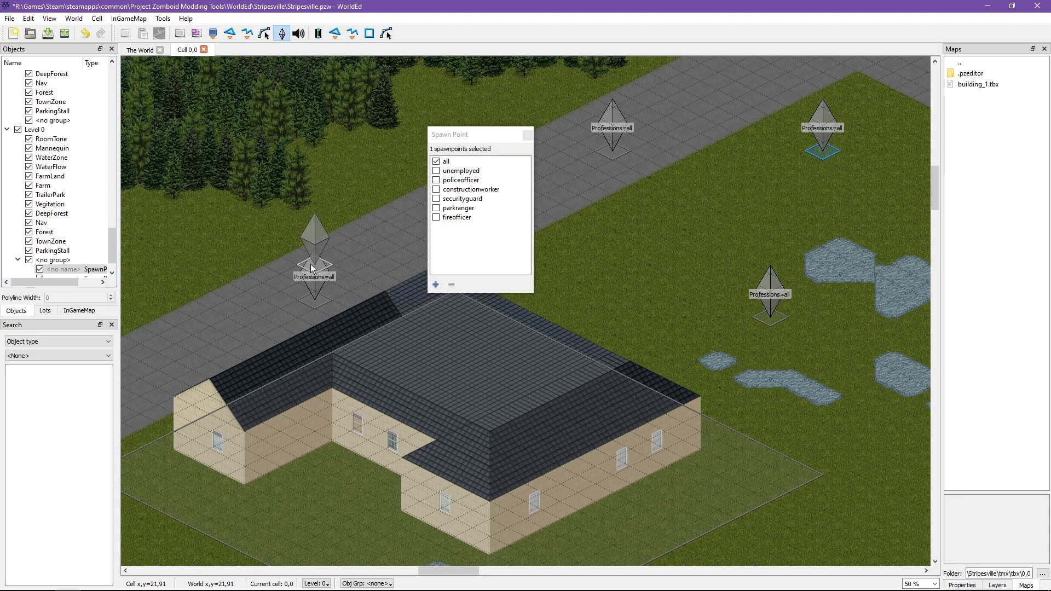
key(ctrl+z)
key(ctrl+z)
key(ctrl+z)
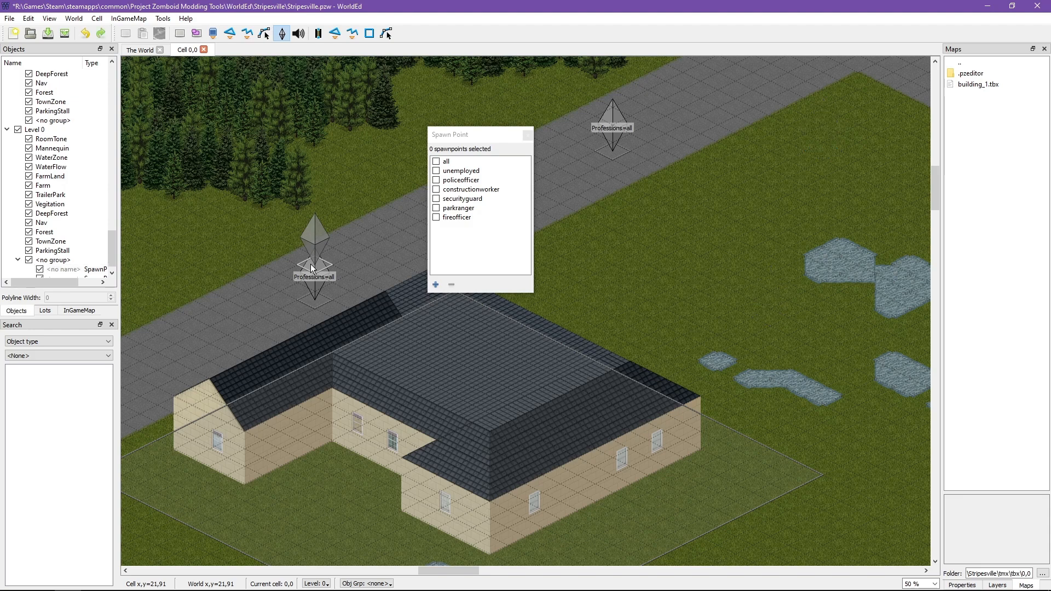
Place a spawn point on the grass across the road intersection and shift it by about one tile.
middle_drag(773, 252, 542, 314)
click(452, 183)
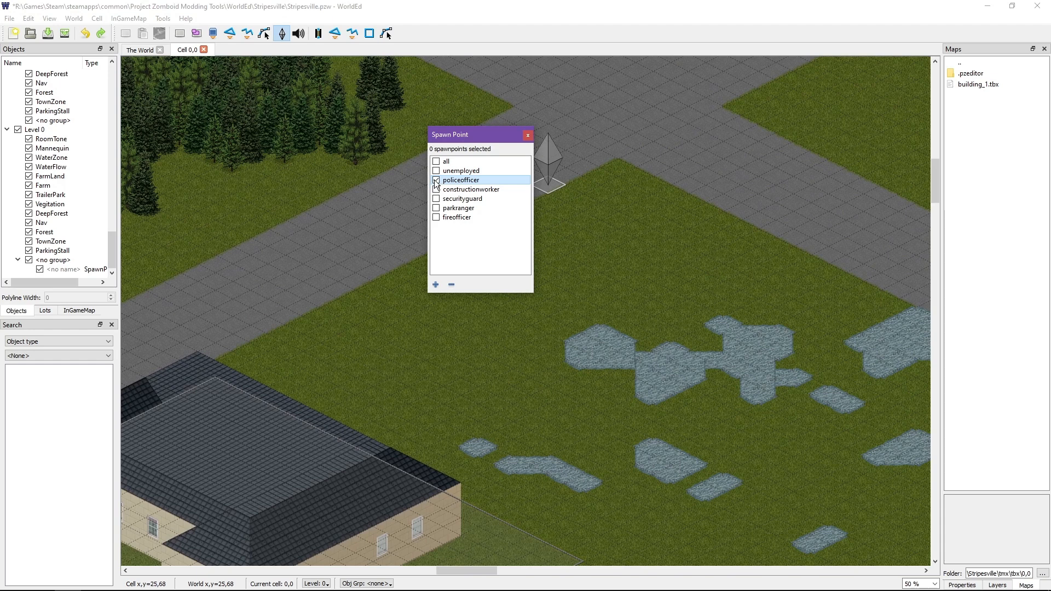
click(803, 127)
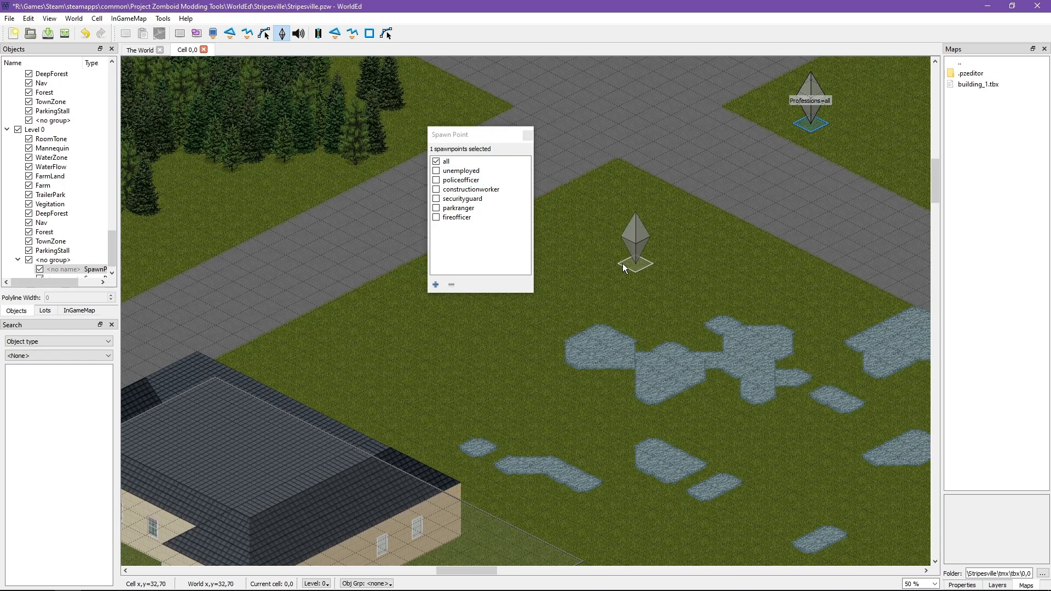
mouse_move(798, 127)
mouse_down()
mouse_move(542, 121)
mouse_move(806, 120)
mouse_move(794, 120)
mouse_up()
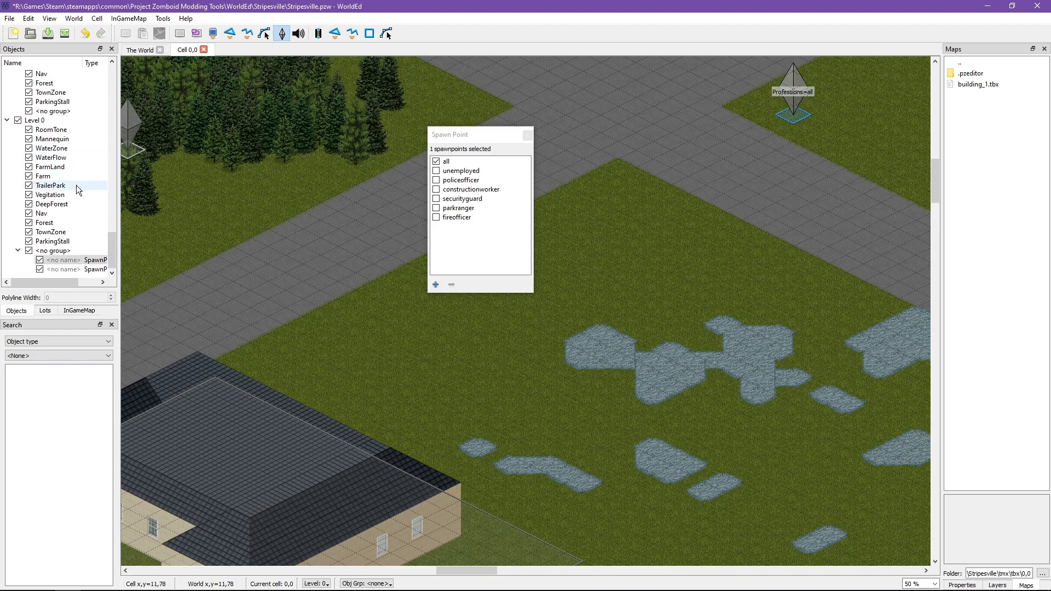
Select the spawn point beside the intersection, set its profession to policeofficer, and move the Spawn Point dialog away from it.
double_click(96, 261)
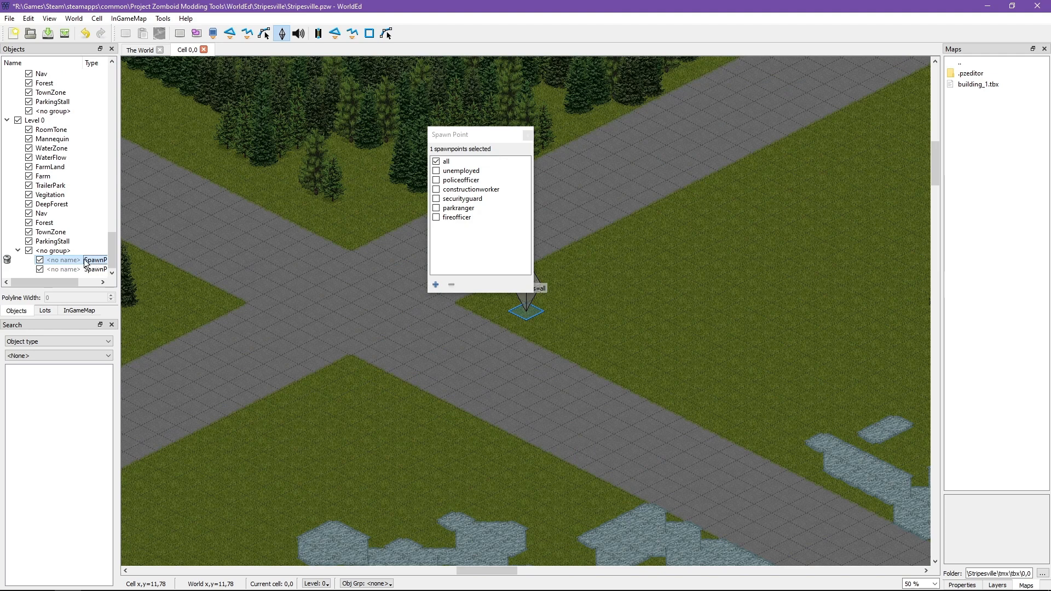
drag(51, 282, 61, 274)
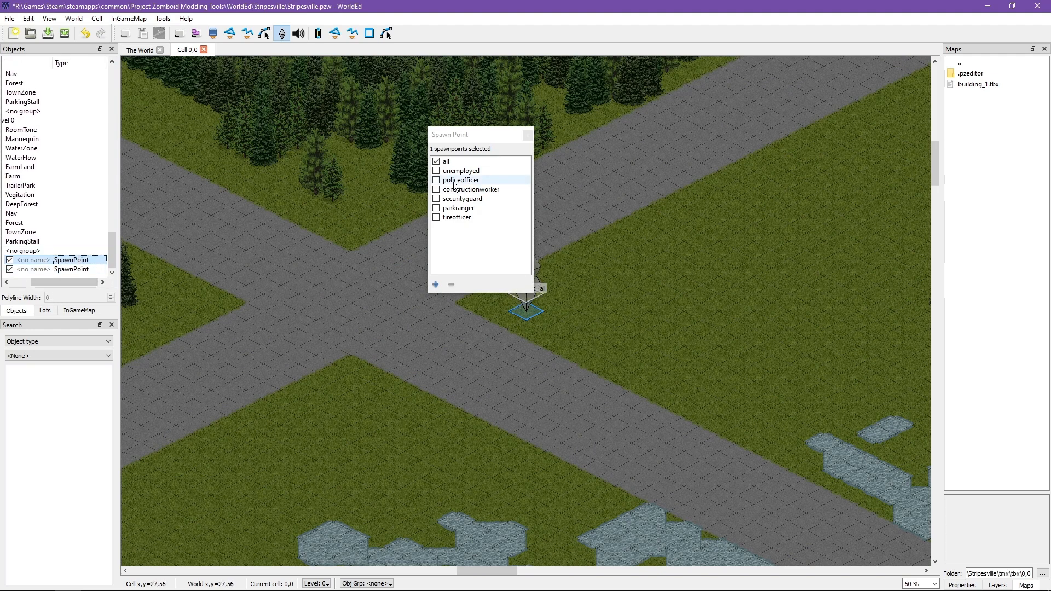
click(437, 180)
drag(465, 137, 362, 143)
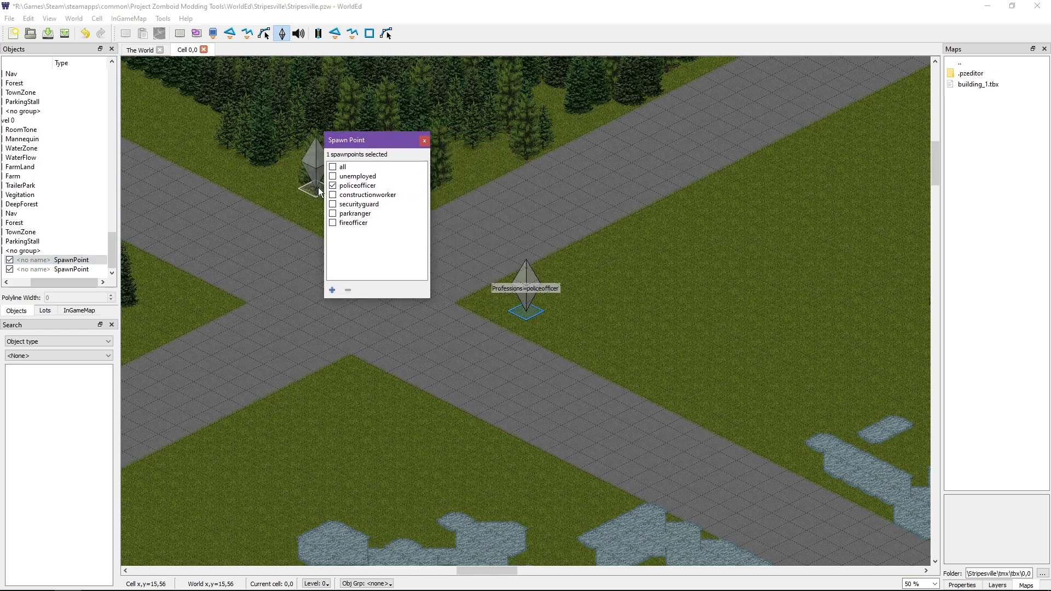
Place a further spawn point on the grass beyond the policeofficer one and undo it.
click(805, 314)
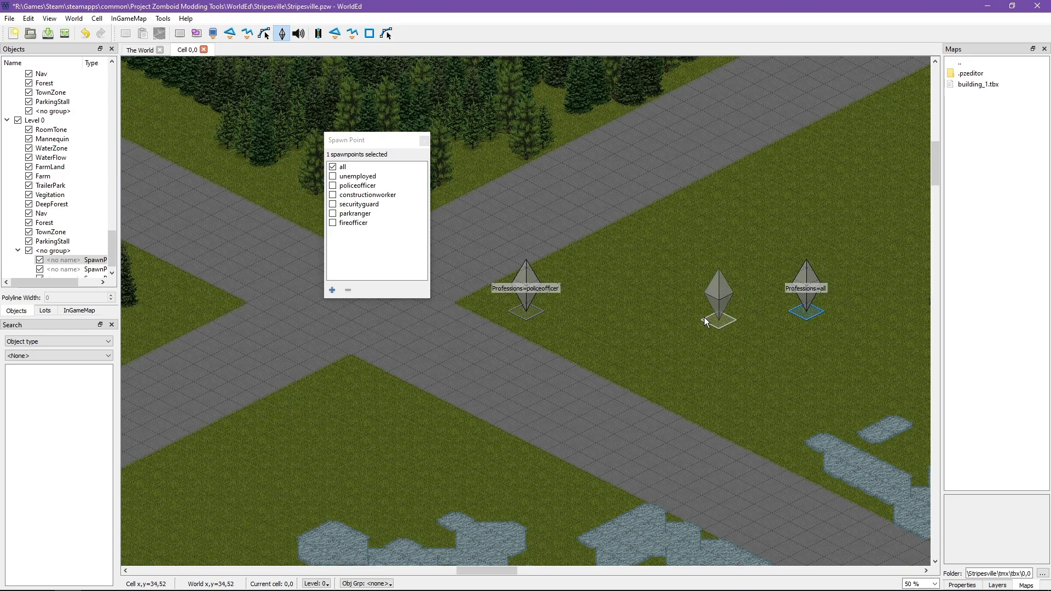
key(ctrl+z)
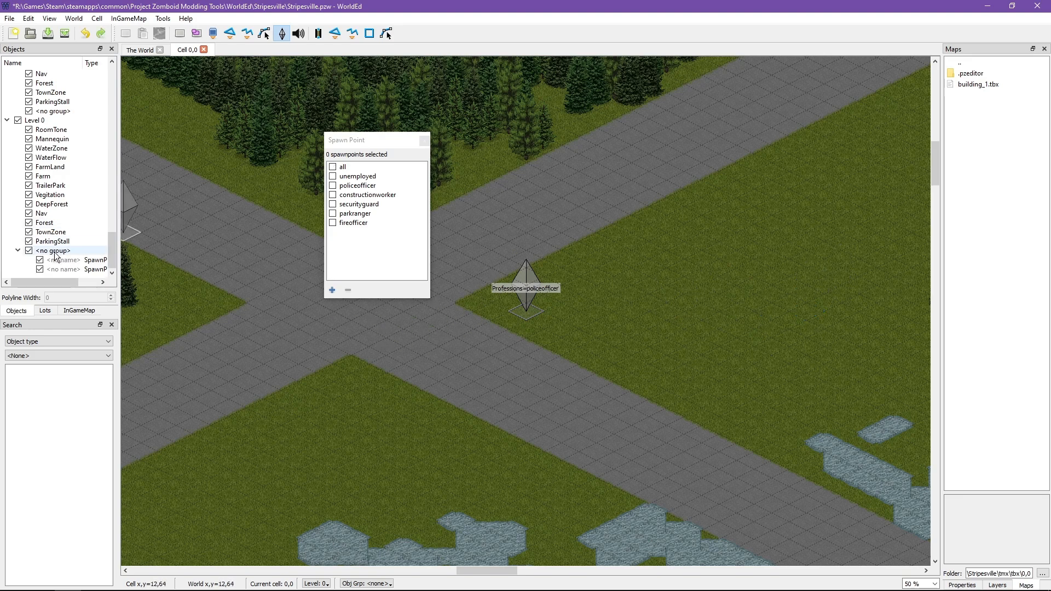
Try the parkranger and securityguard professions on the spawn point beside the house, and clear both again.
click(90, 269)
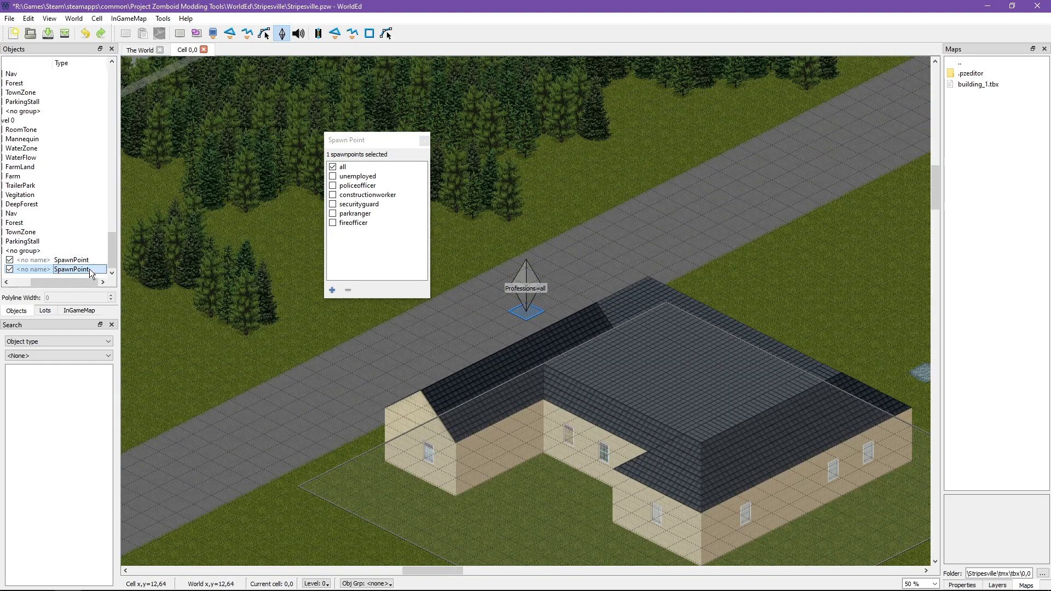
click(333, 214)
click(333, 205)
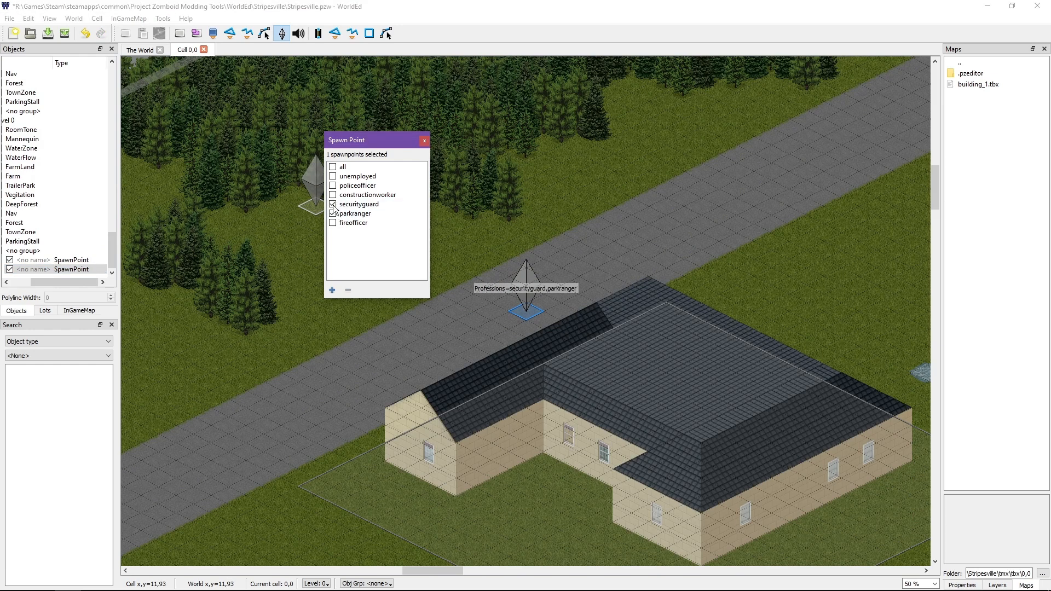
click(333, 204)
click(332, 214)
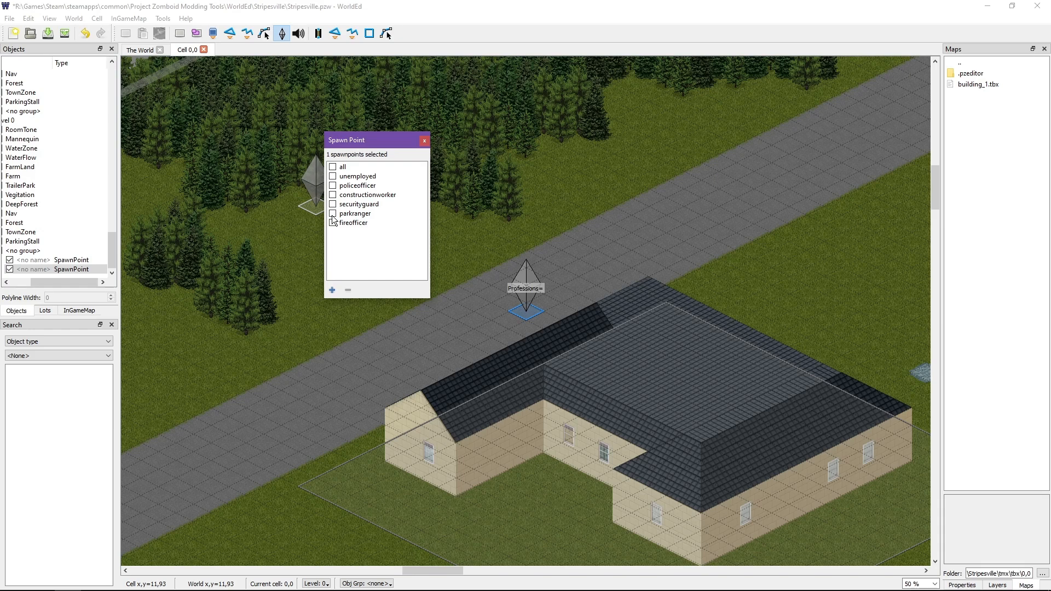
Remove the policeofficer spawn point beside the intersection.
double_click(84, 261)
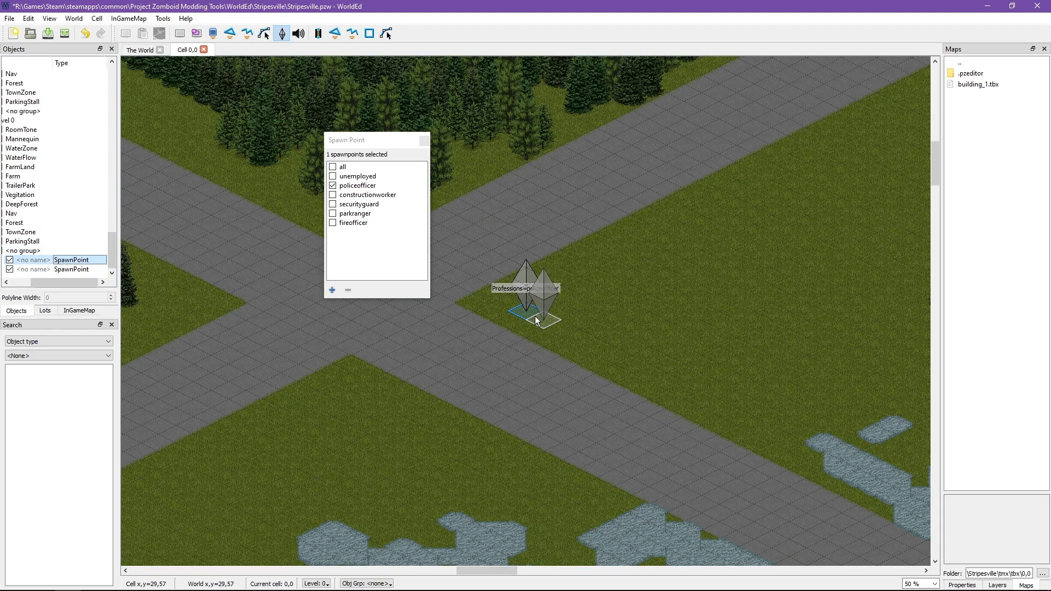
right_click(523, 305)
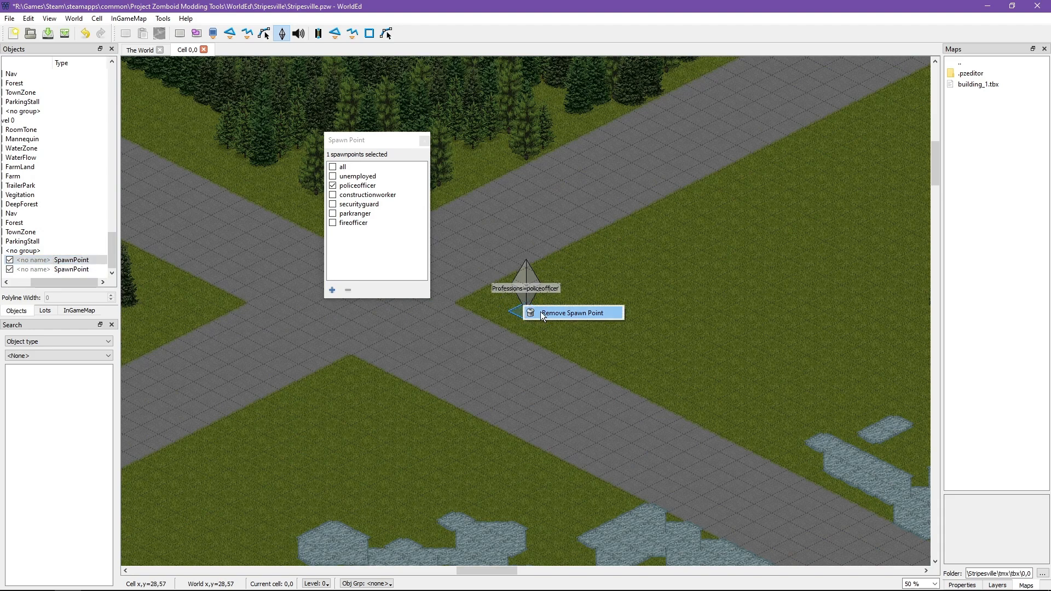
click(541, 312)
Move the Spawn Point dialog clear of the house, add a new profession entry, and remove that entry again.
middle_drag(262, 321, 805, 228)
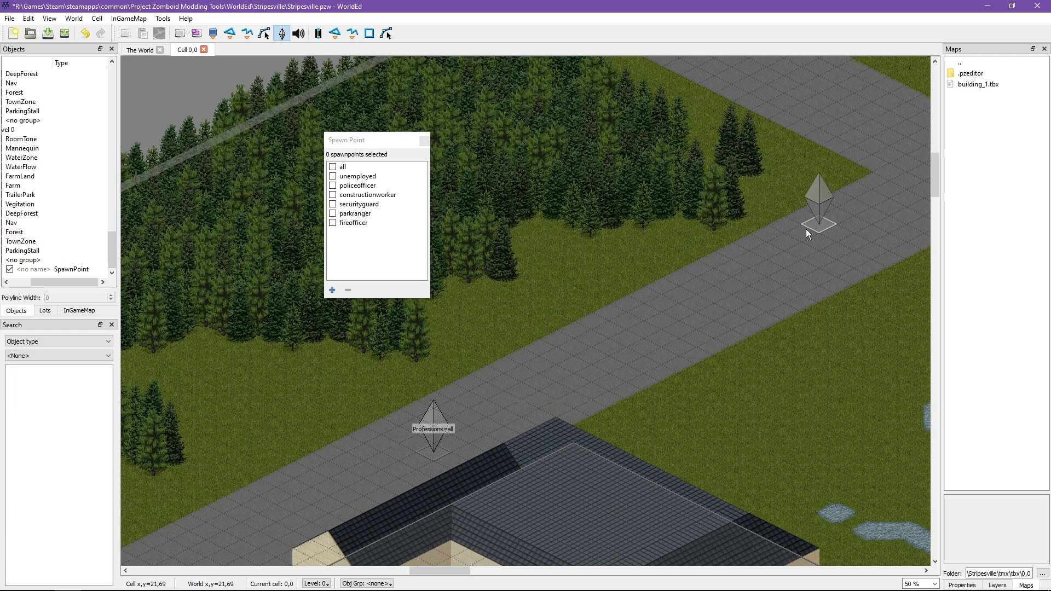
middle_drag(508, 383, 534, 194)
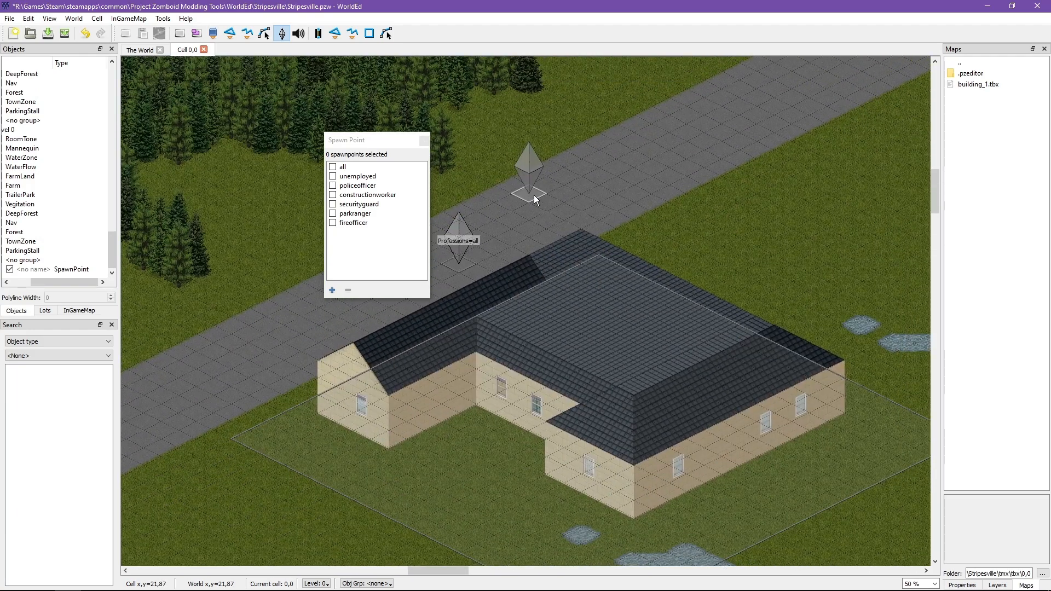
click(343, 145)
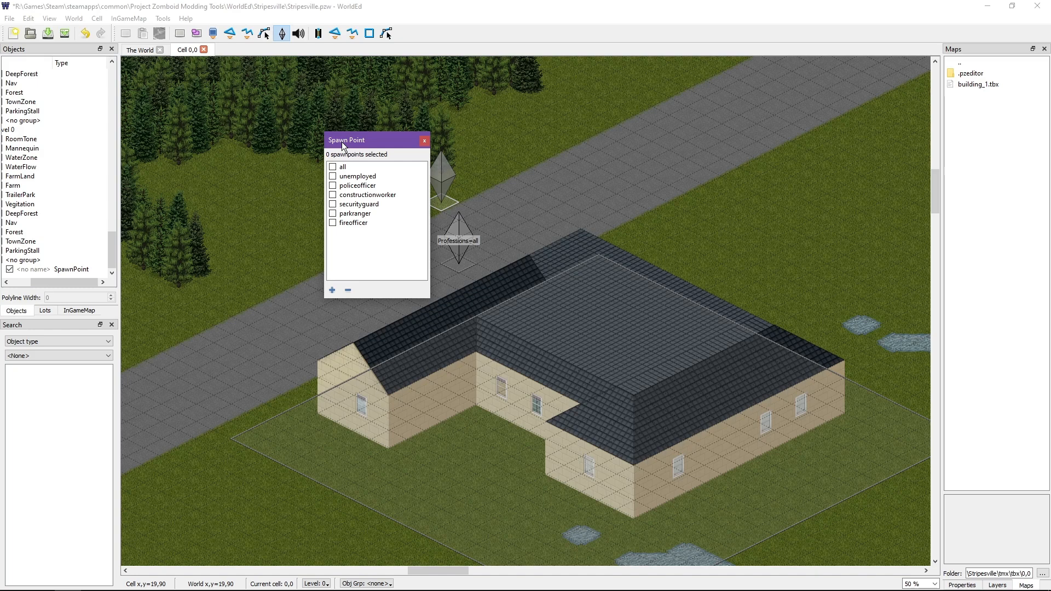
drag(343, 145, 684, 105)
click(673, 251)
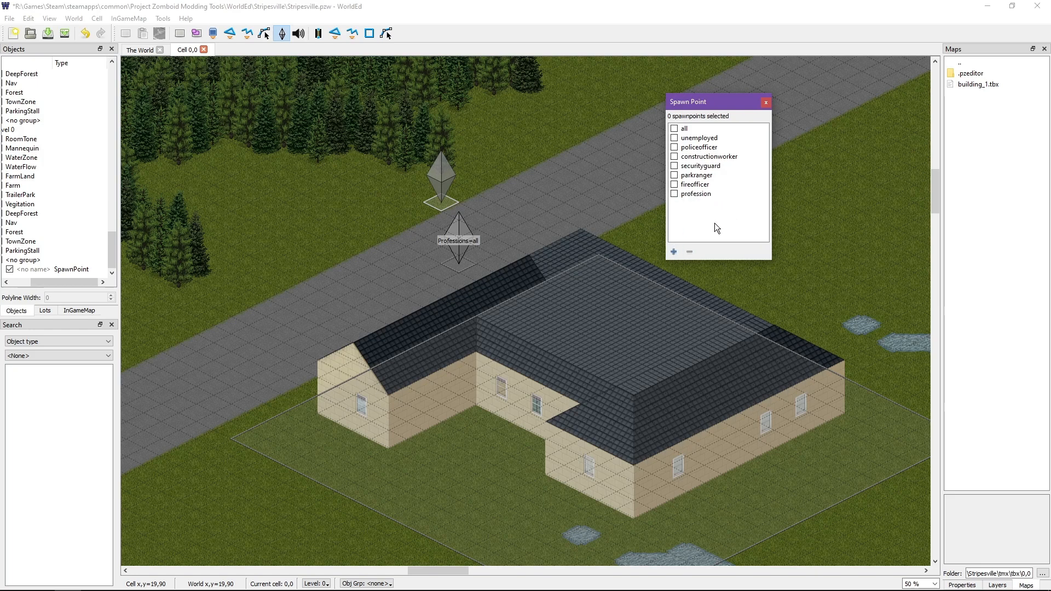
click(692, 195)
click(689, 251)
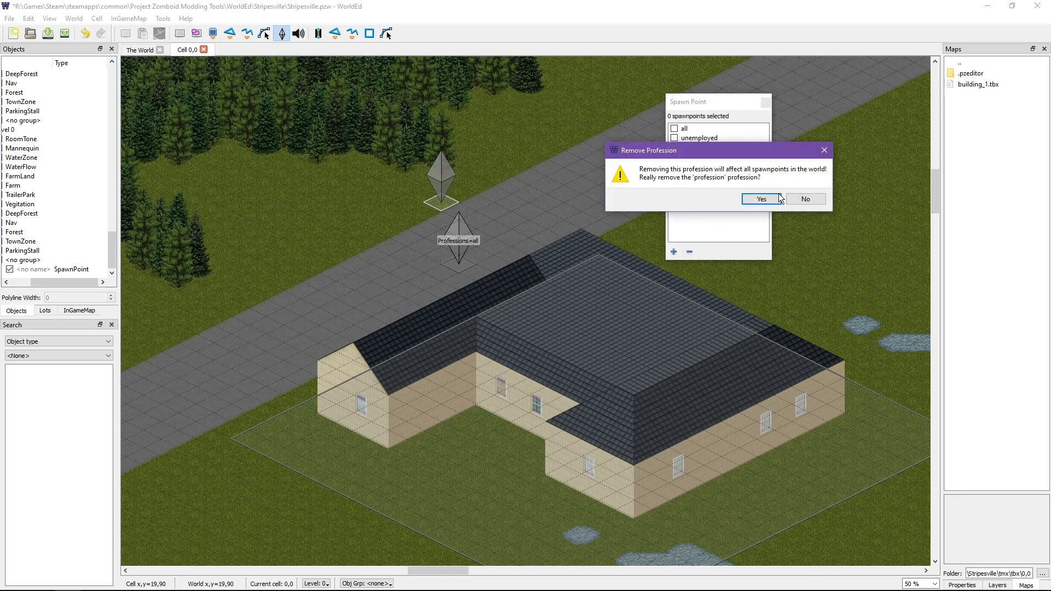
click(762, 200)
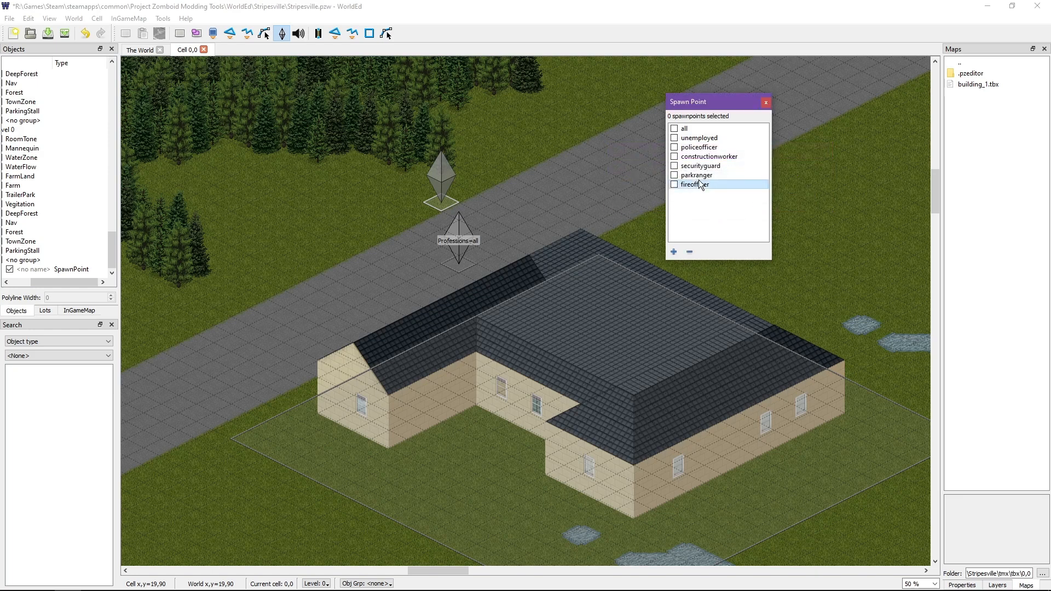
Look through the unemployed, parkranger and fireofficer professions and close the Spawn Point dialog.
click(694, 138)
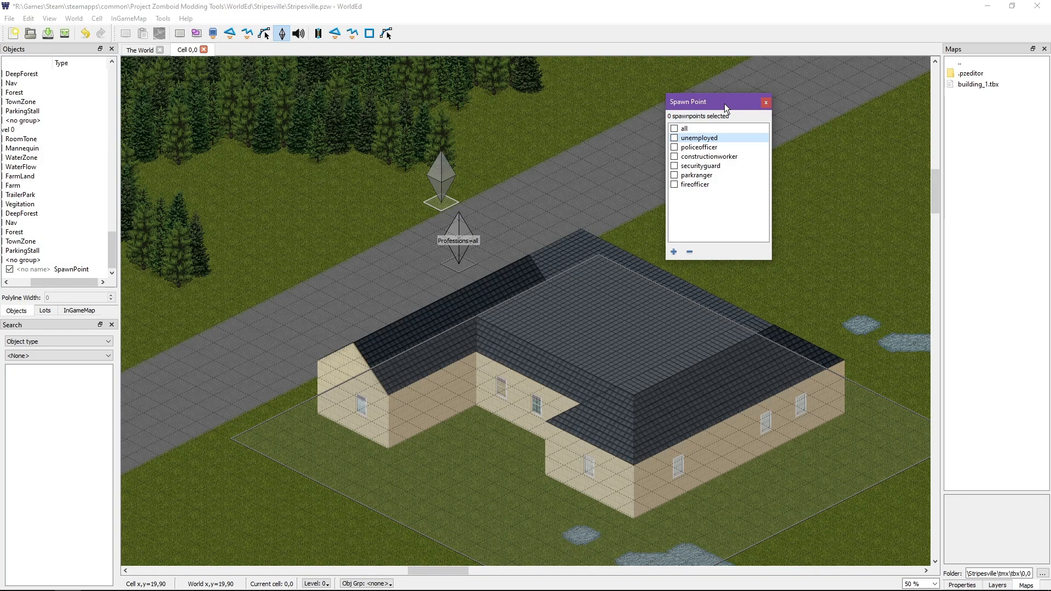
click(696, 185)
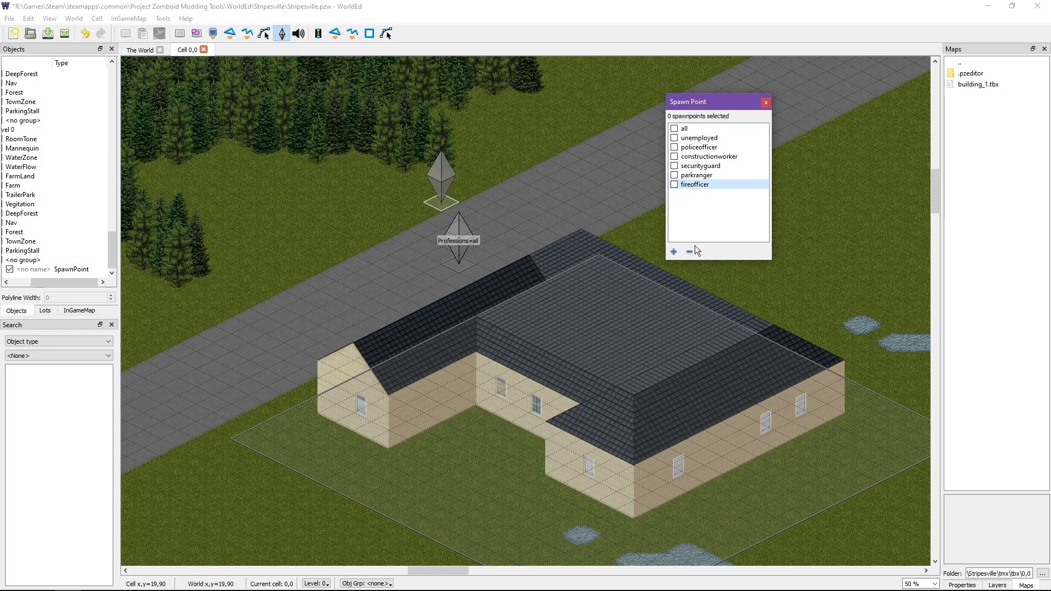
click(691, 175)
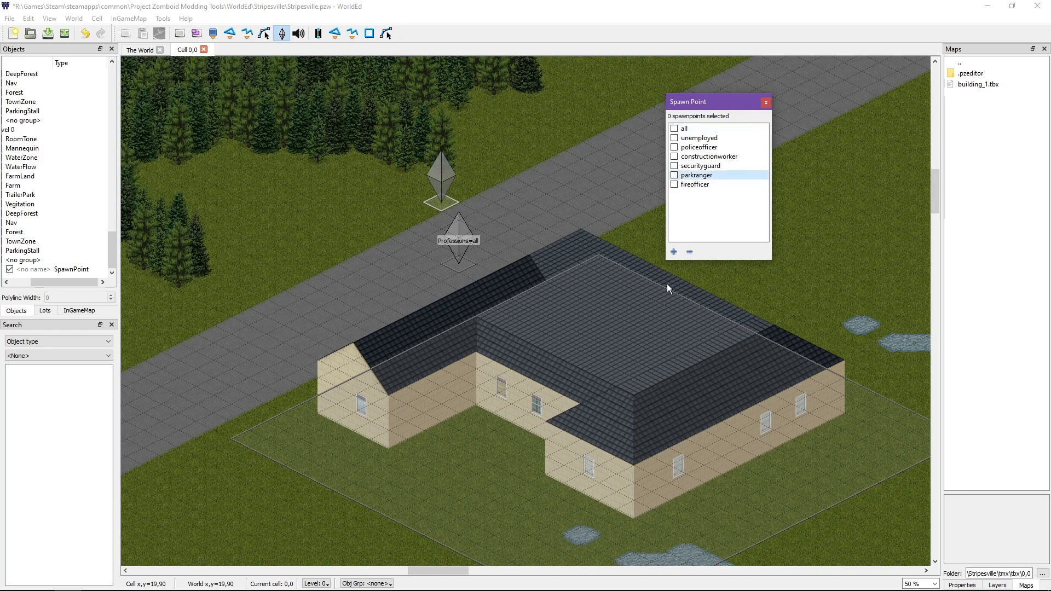
click(689, 184)
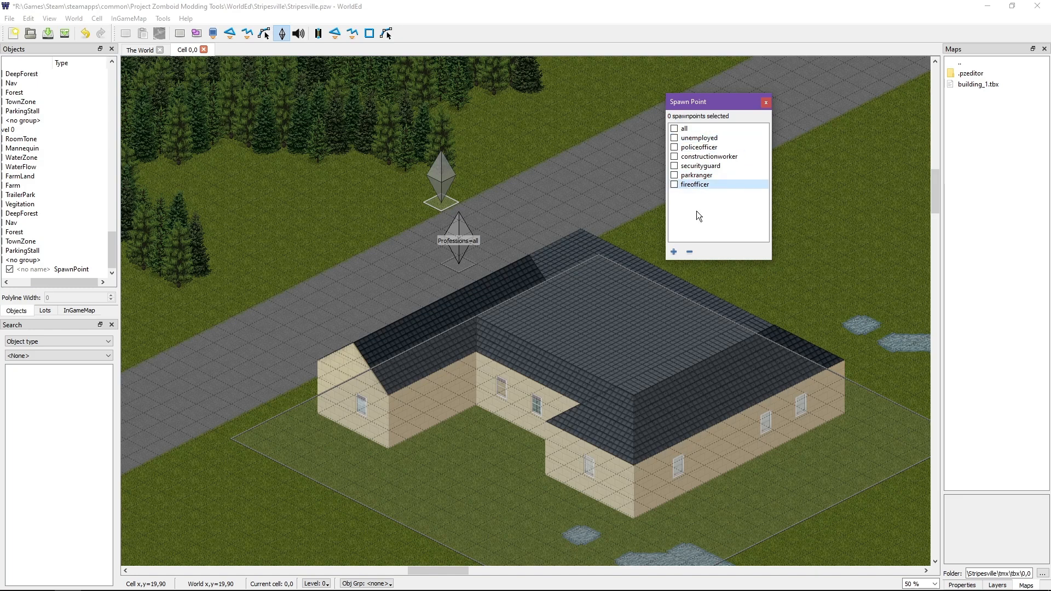
click(766, 103)
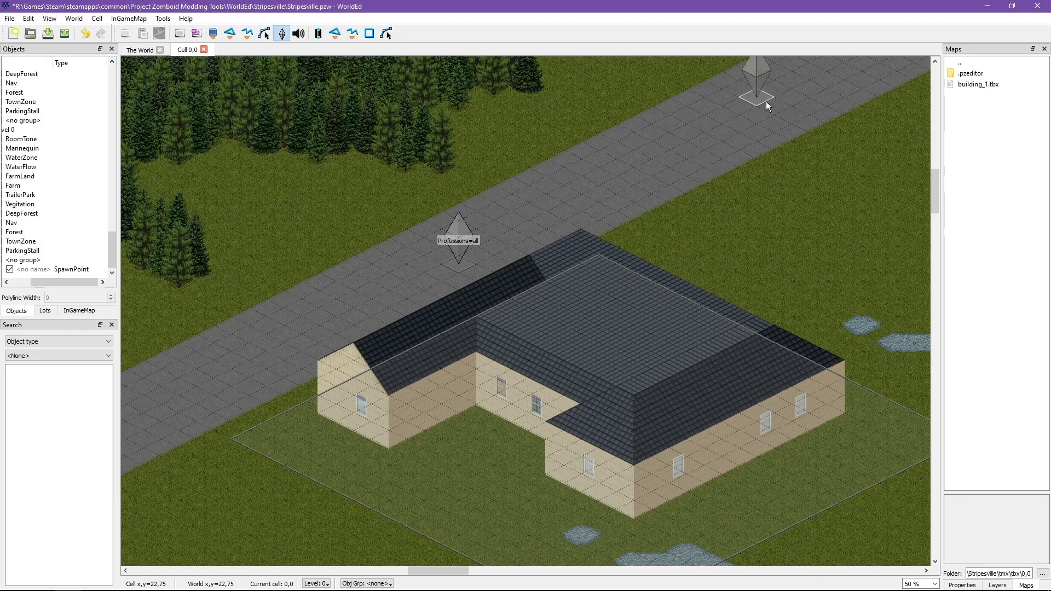
drag(766, 101, 732, 122)
drag(735, 60, 760, 125)
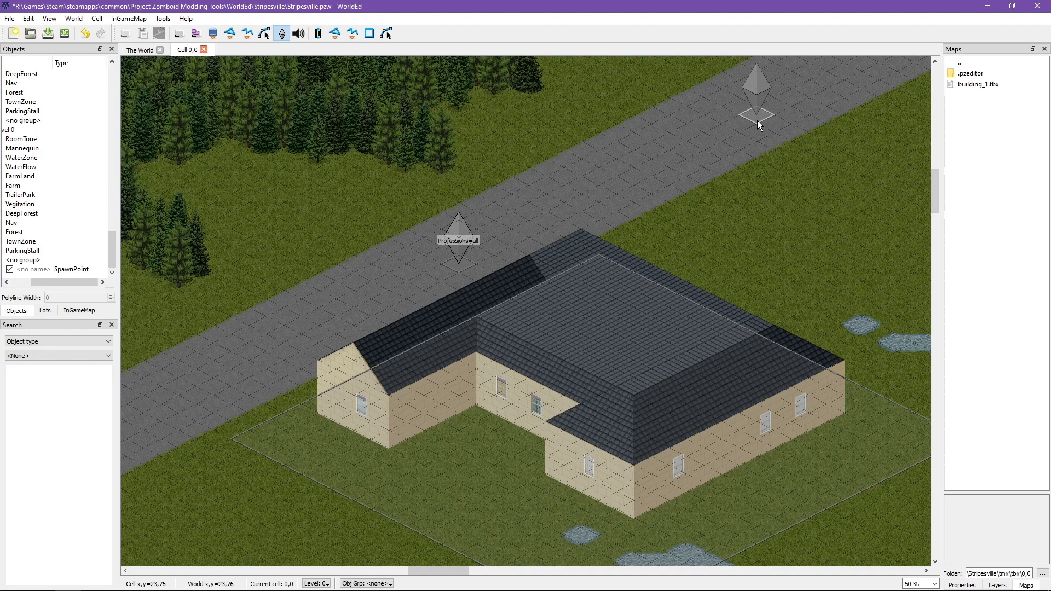
drag(757, 120, 497, 258)
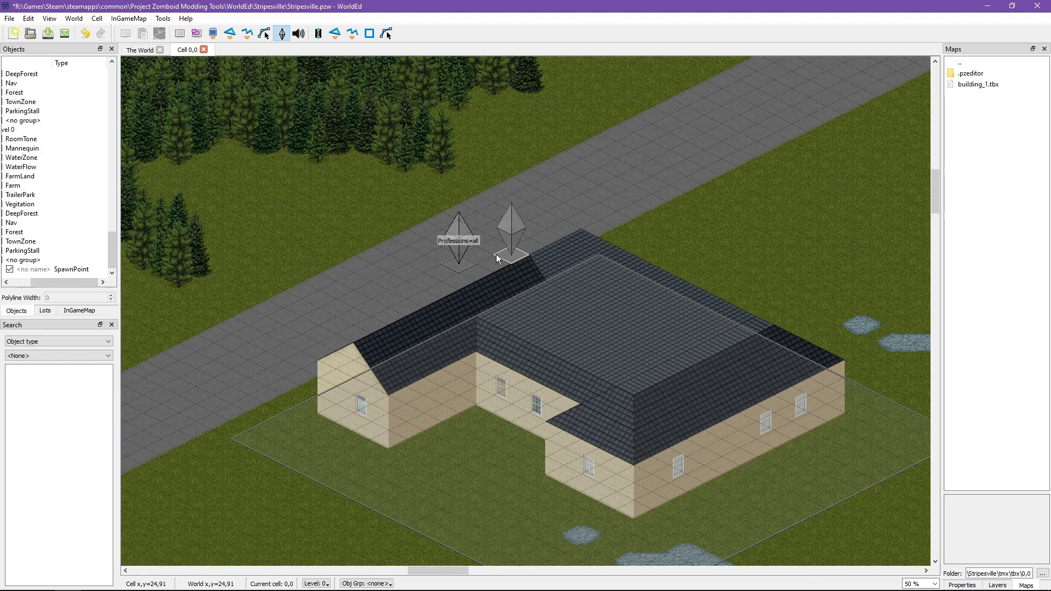
Select the remaining spawn point on the road beside the house and save the world.
click(64, 268)
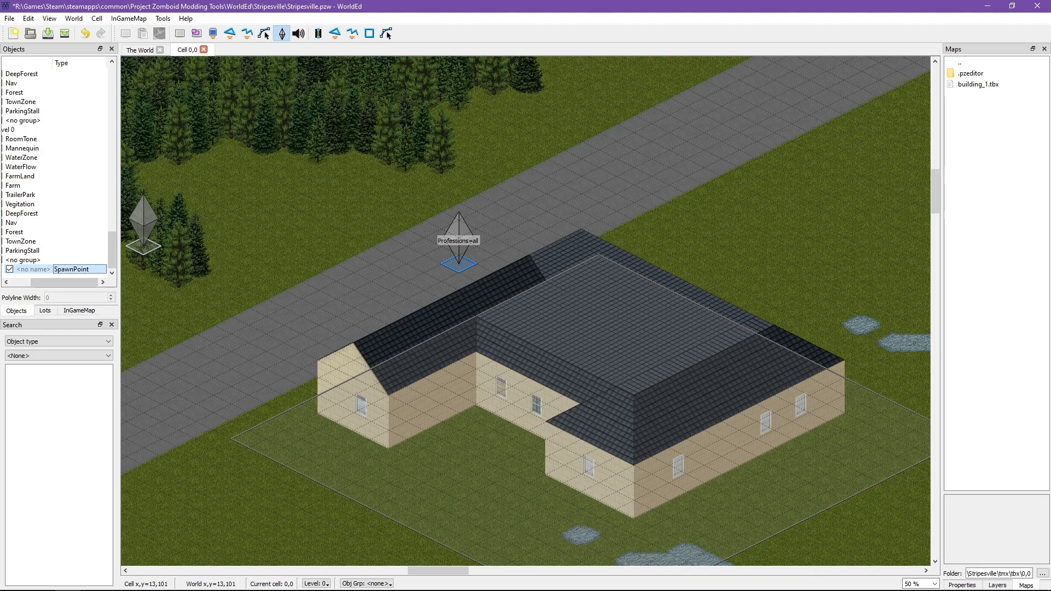
key(ctrl+s)
click(10, 18)
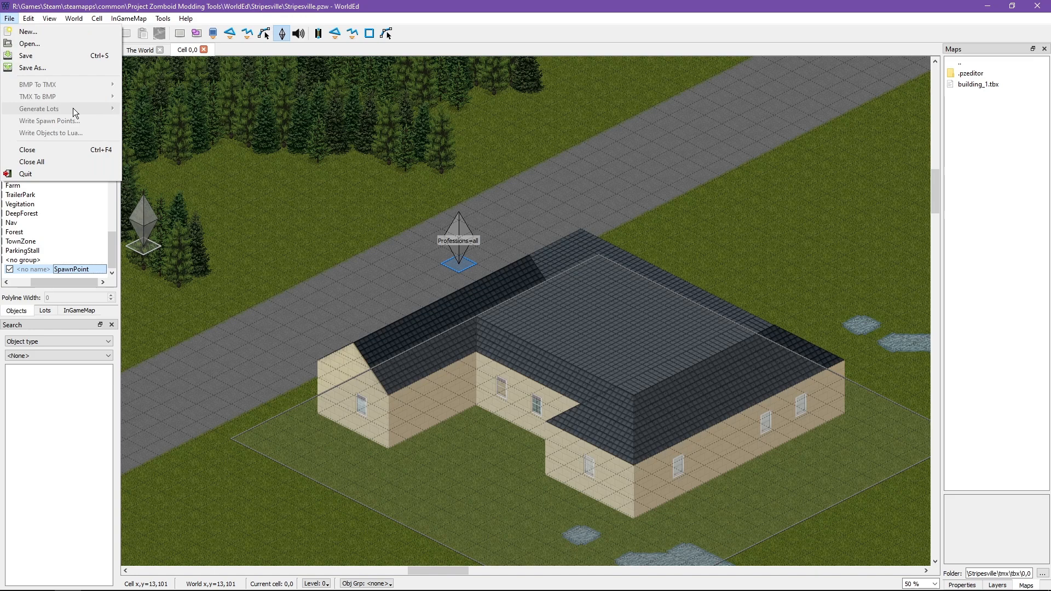
click(248, 159)
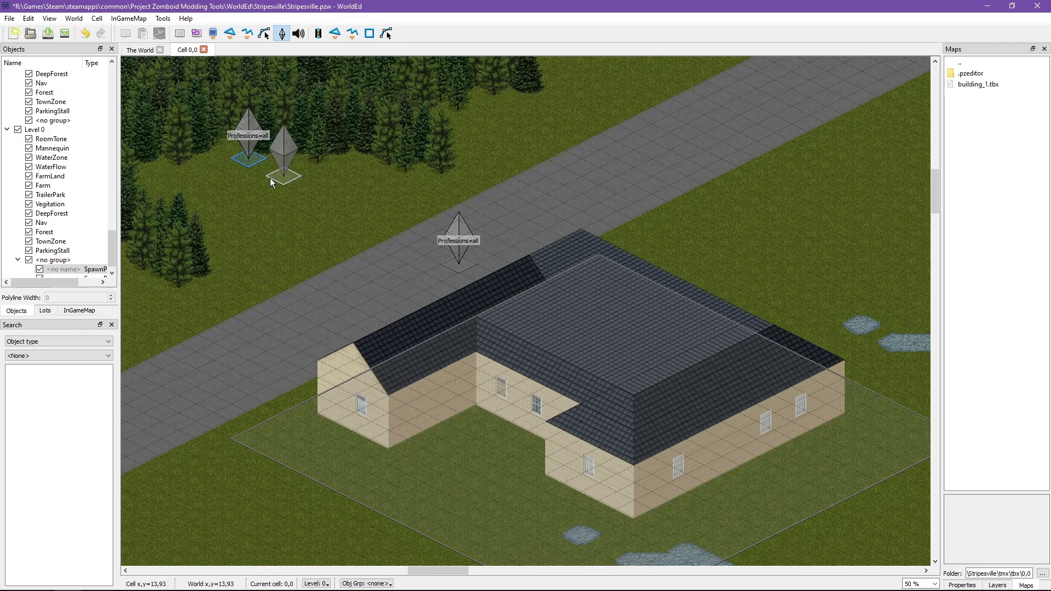
key(ctrl+z)
click(9, 19)
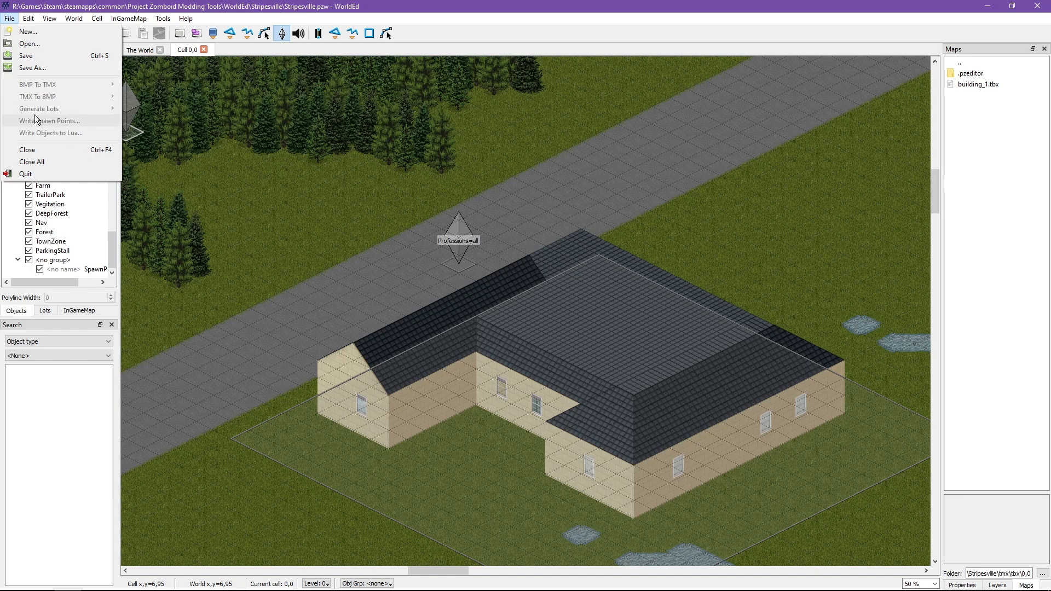
click(509, 31)
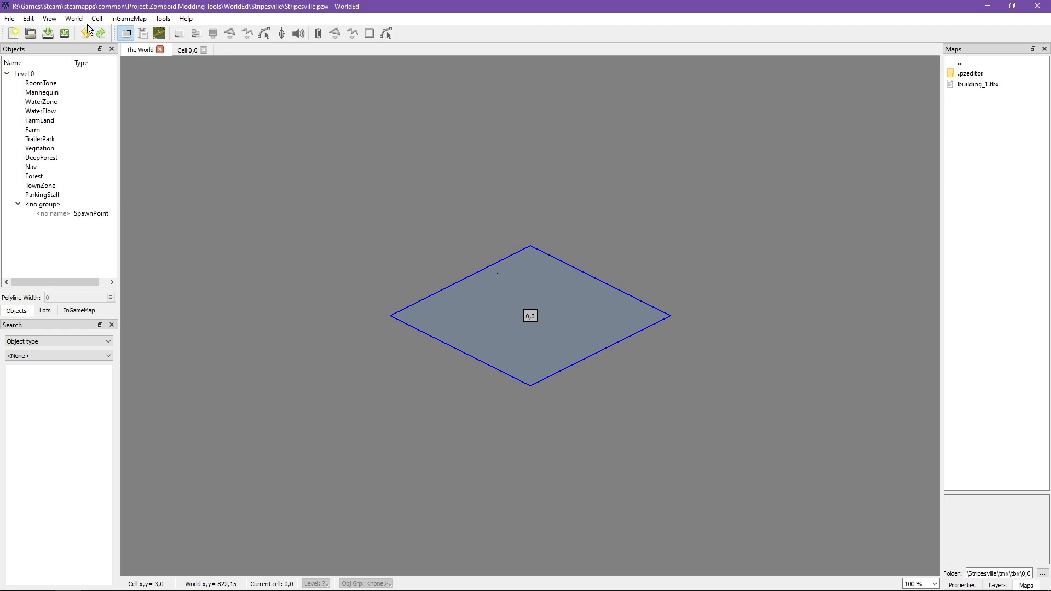
Set the world's spawn points to be written to spawnpoints.lua in the Stripesville folder.
click(5, 19)
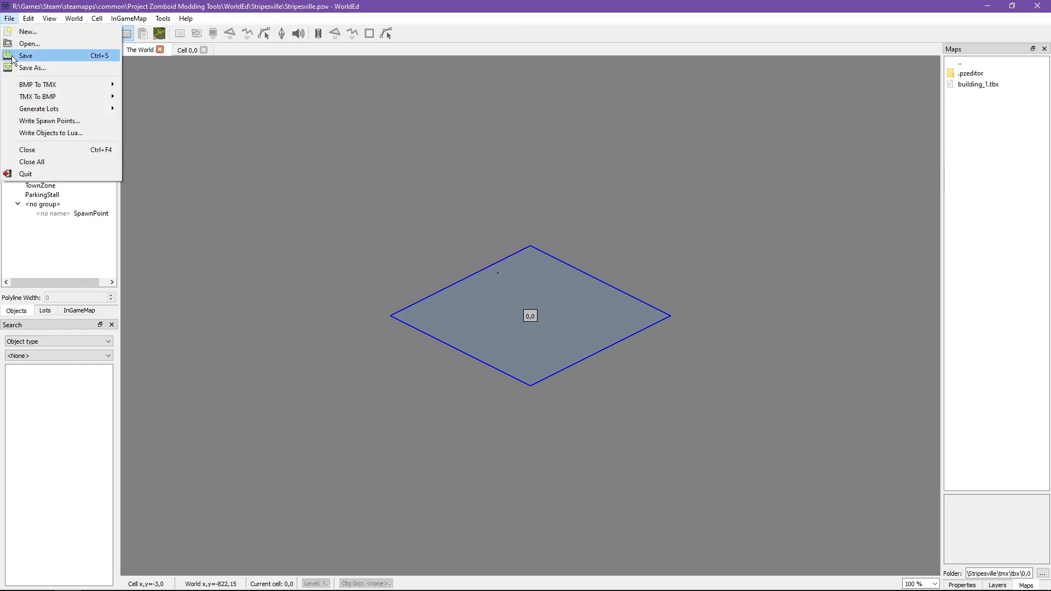
click(38, 120)
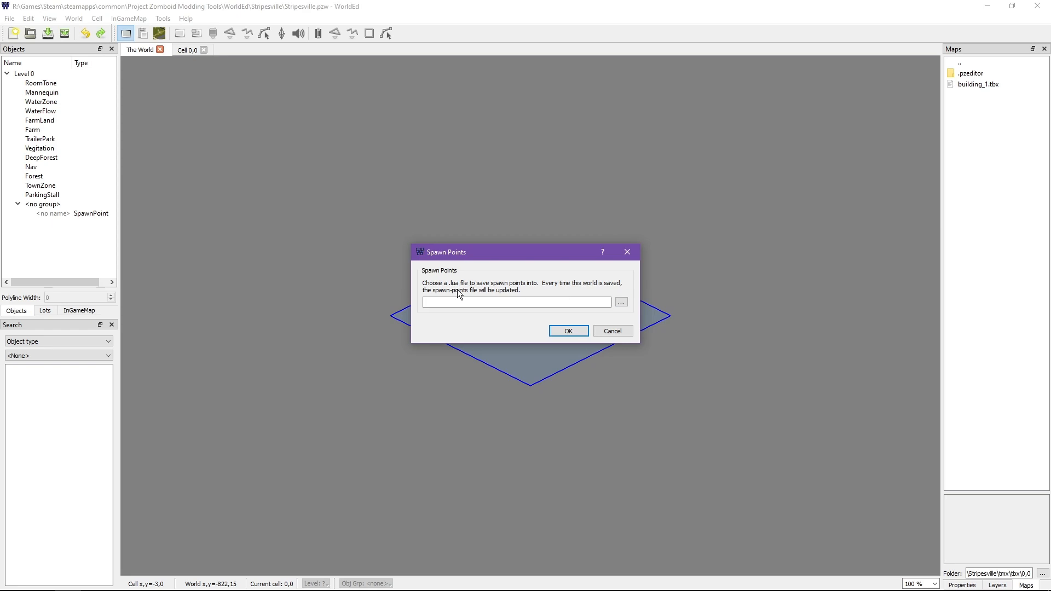
click(621, 302)
drag(635, 271, 414, 147)
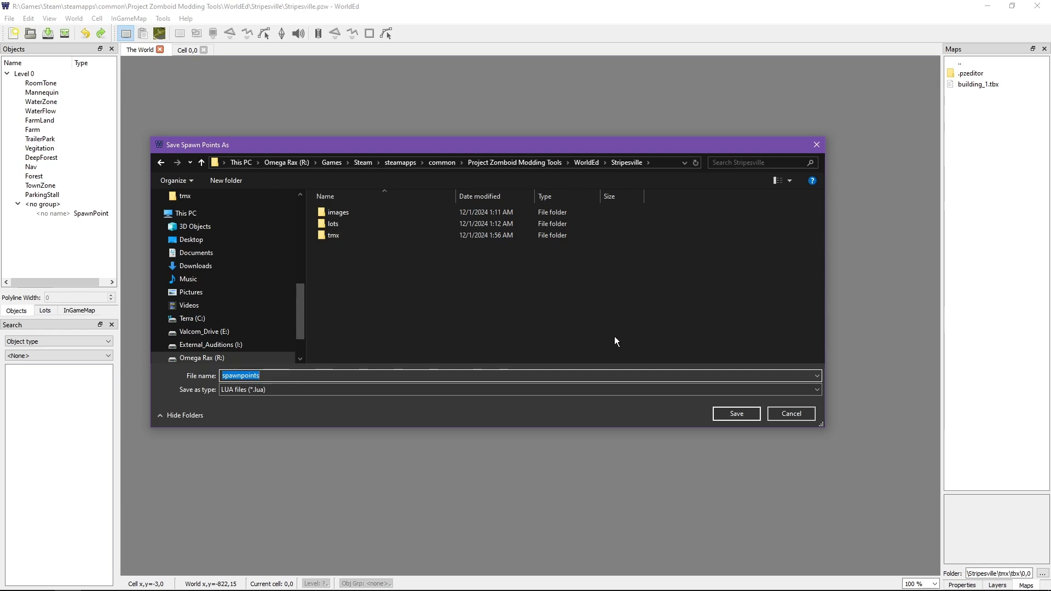
click(373, 376)
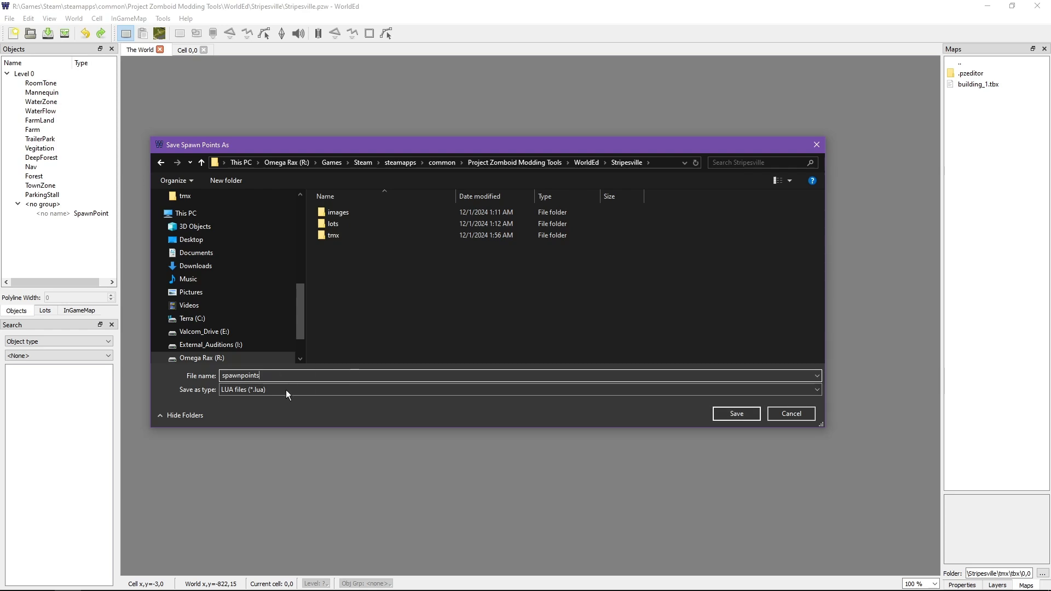
click(746, 415)
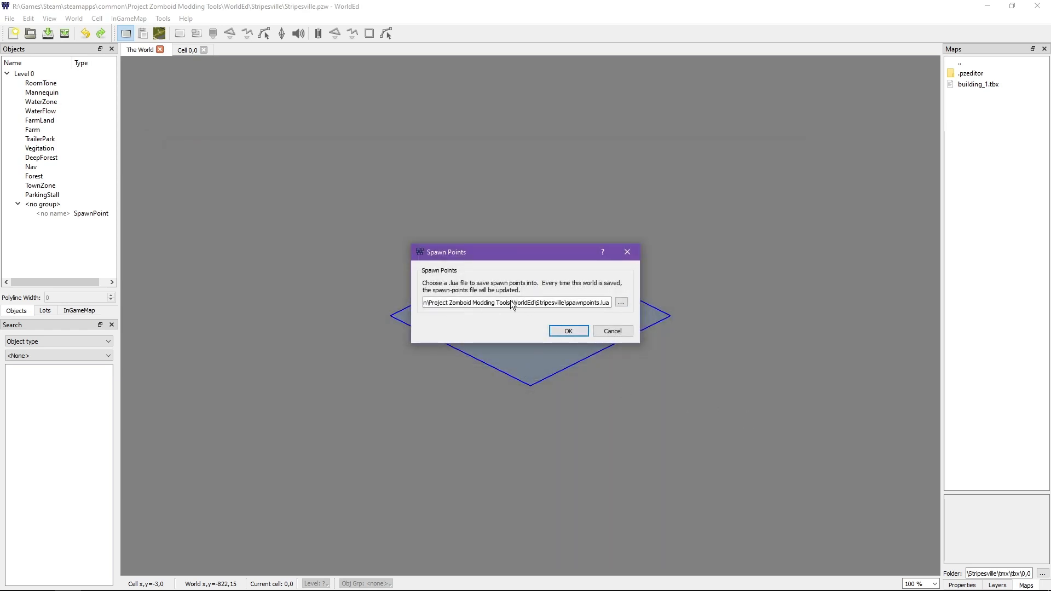
click(568, 330)
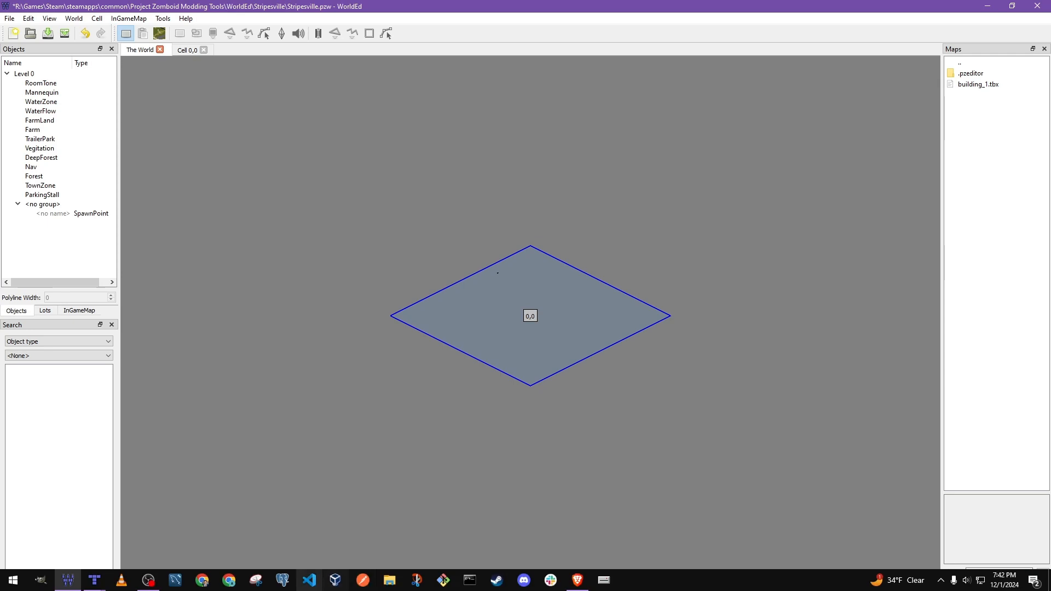
Switch to File Explorer and open the file location of the recent spawnpoints file.
click(390, 580)
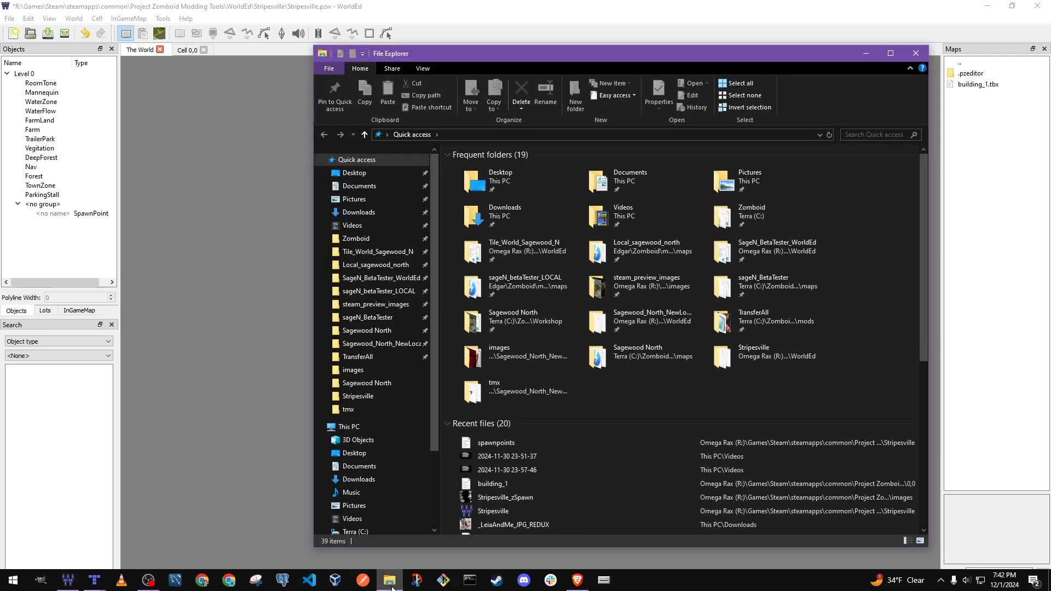
right_click(495, 442)
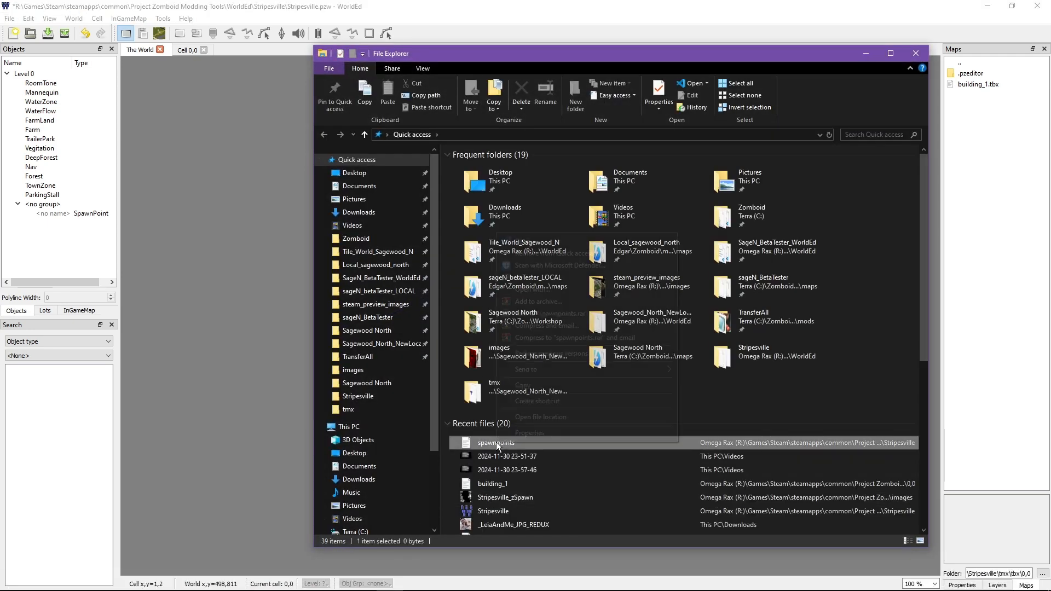
click(533, 417)
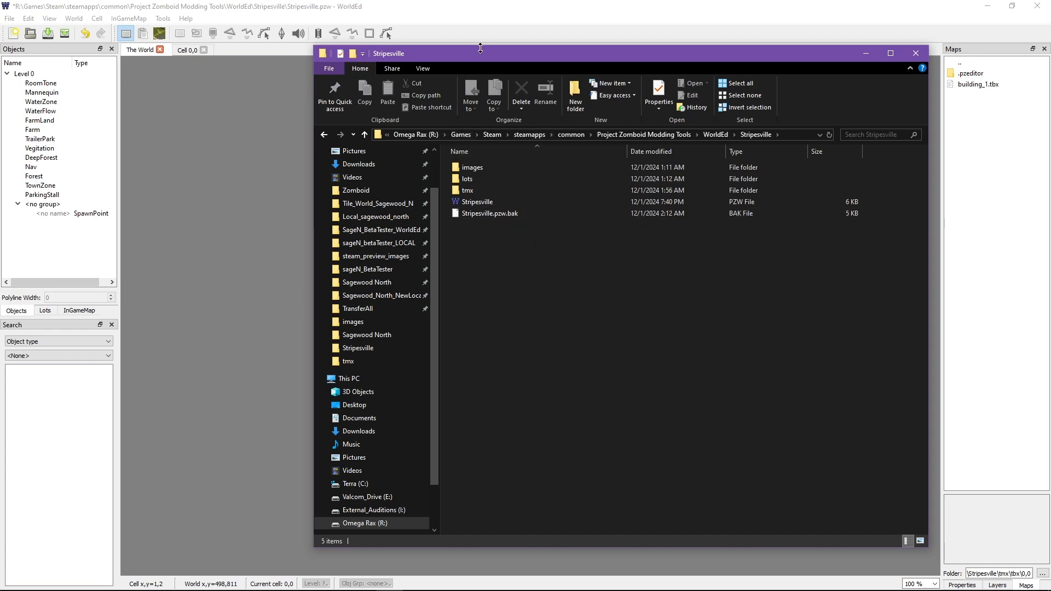
Save the world in WorldEd and check the Stripesville folder for the spawnpoints file.
click(342, 6)
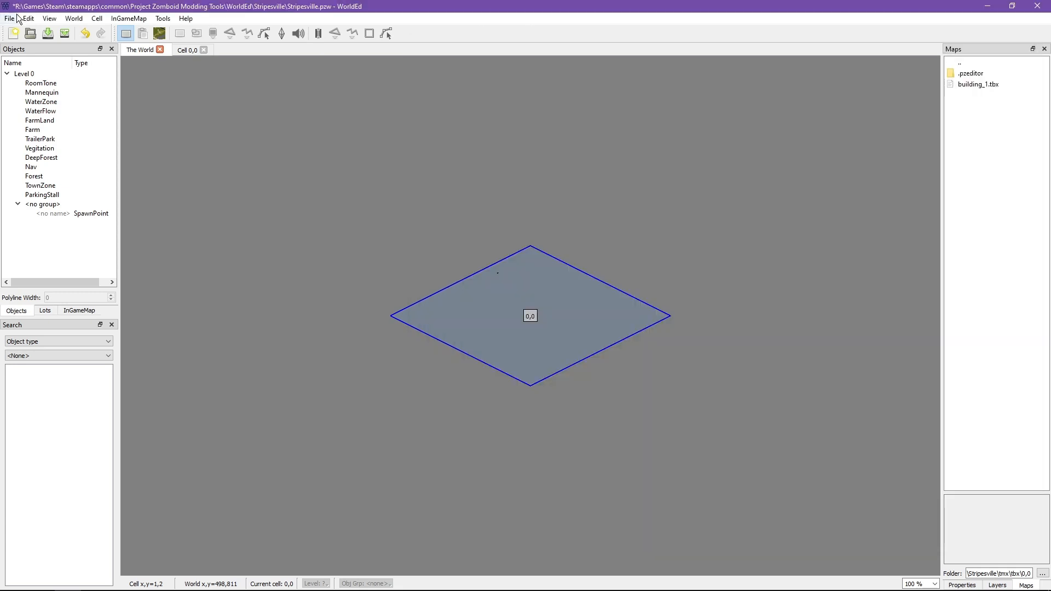
key(ctrl+s)
key(alt+Tab)
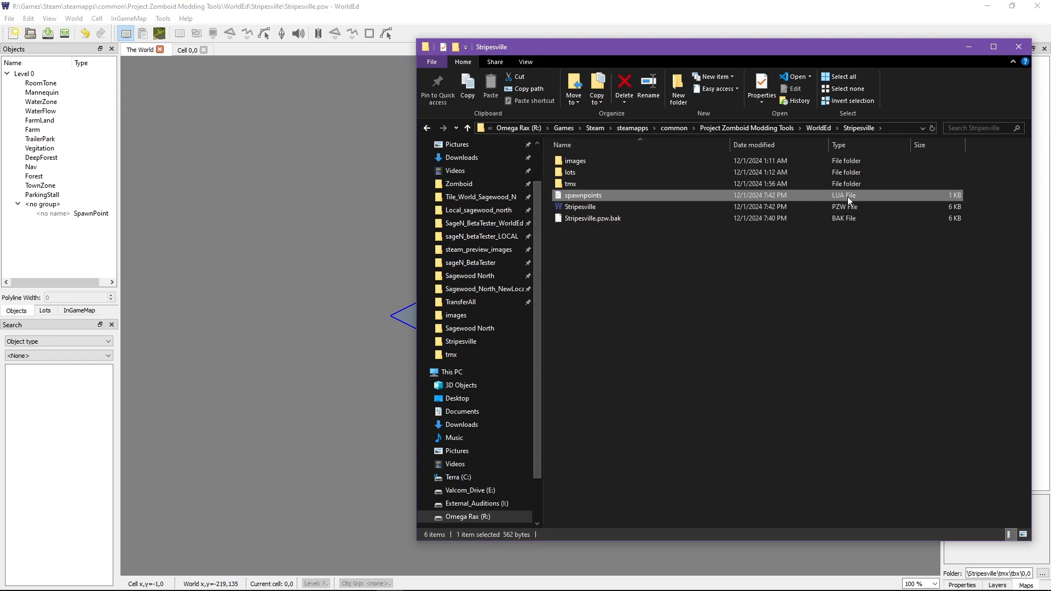
click(598, 297)
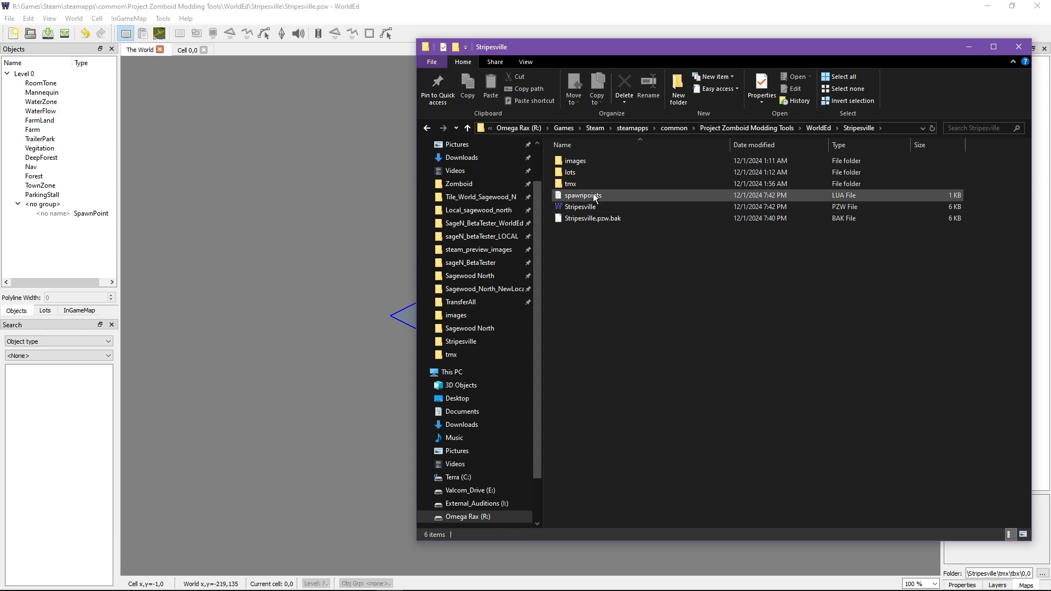
click(447, 5)
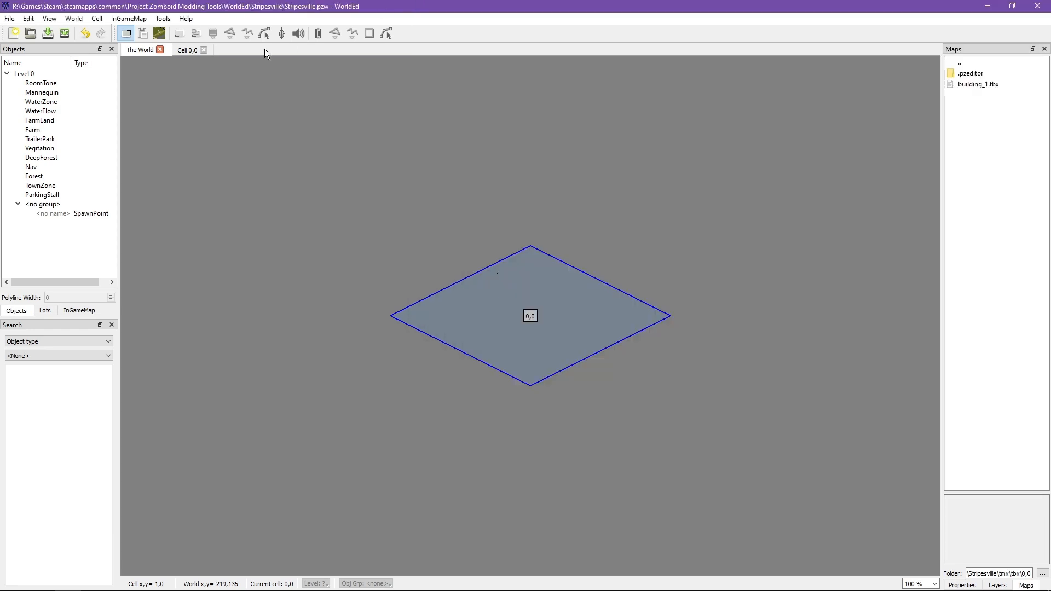
View the house and spawn point in cell 0,0, and check the Stripesville_0_0.tmx map in TileZed.
click(188, 49)
drag(661, 335, 564, 238)
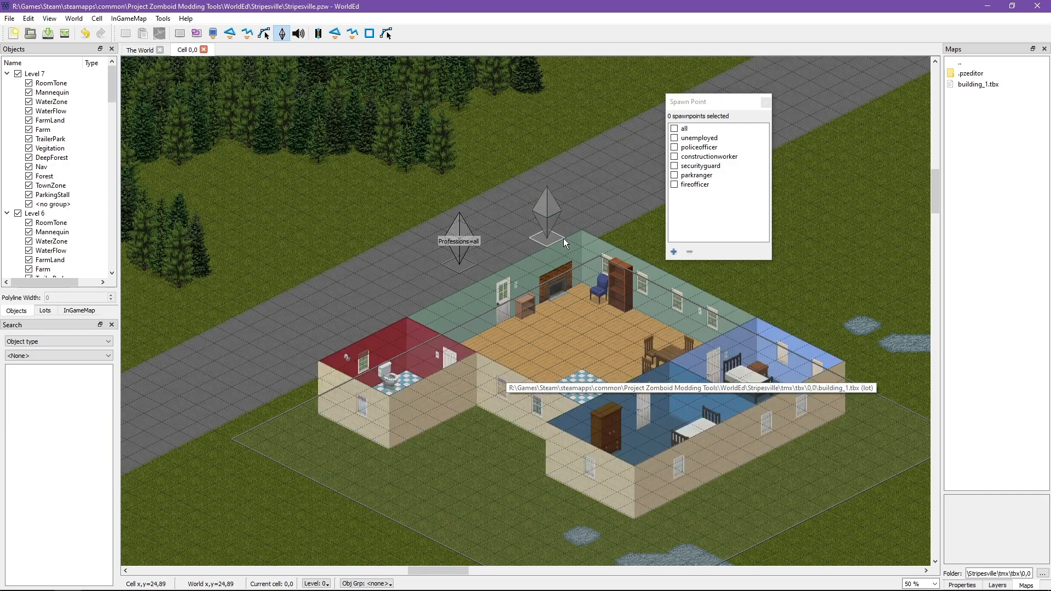
key(alt+Tab)
click(573, 294)
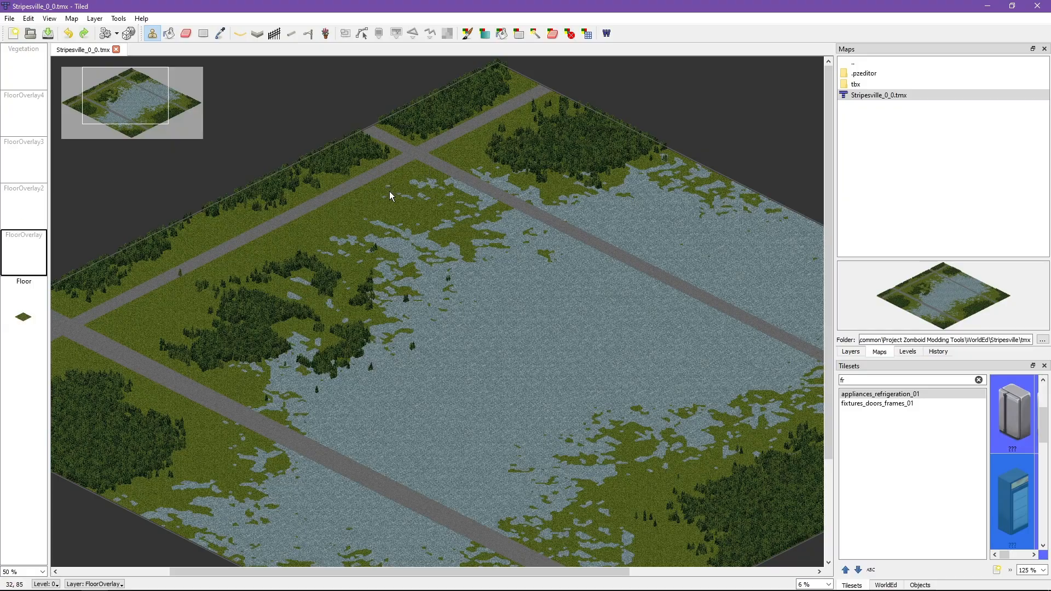
key(alt+Tab)
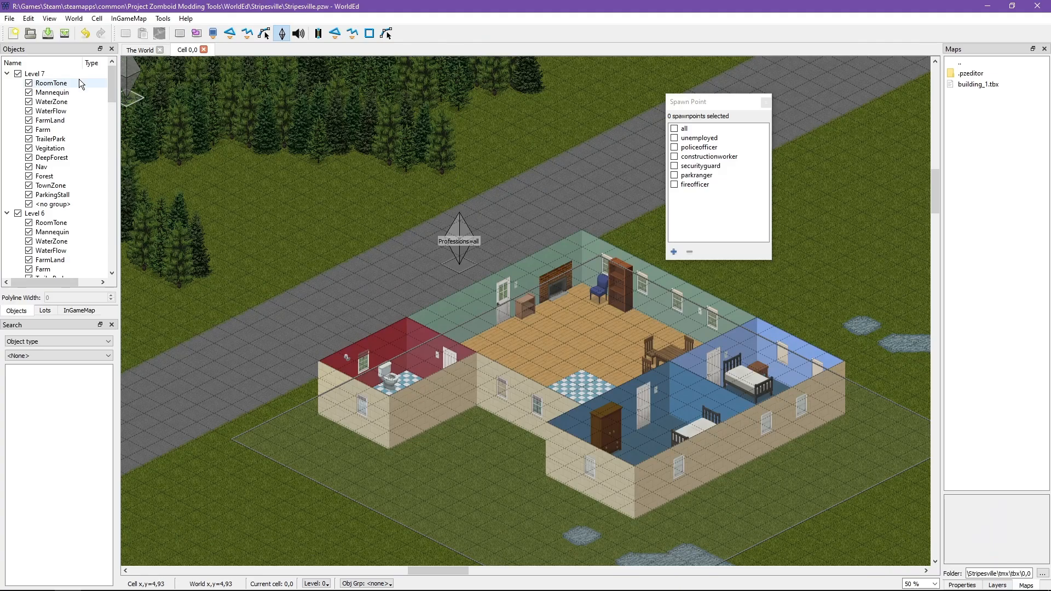
From the world view, set the world objects to be written to objects.lua in the Stripesville folder.
click(11, 19)
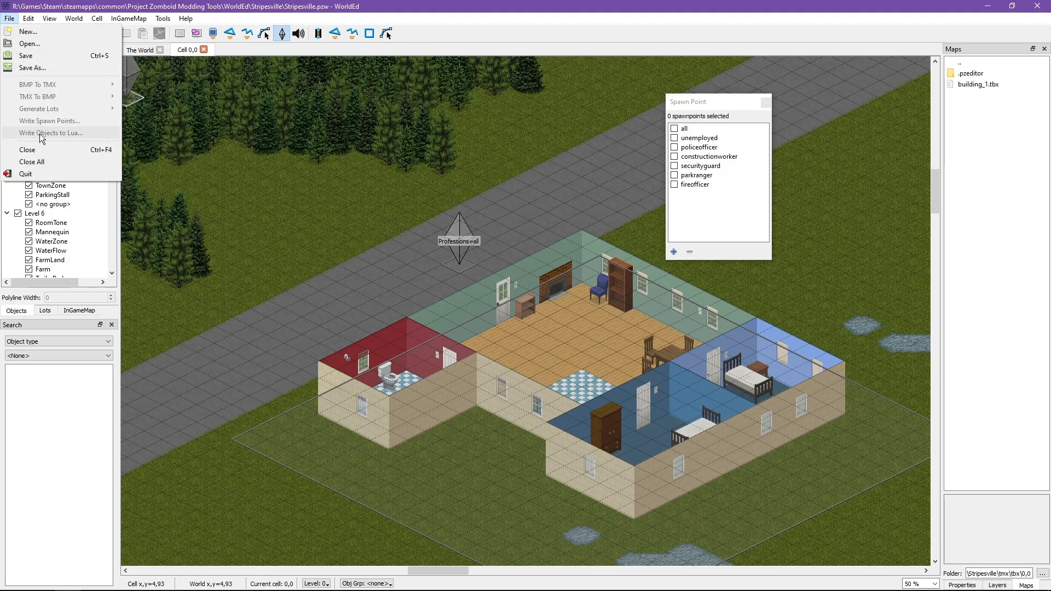
click(208, 130)
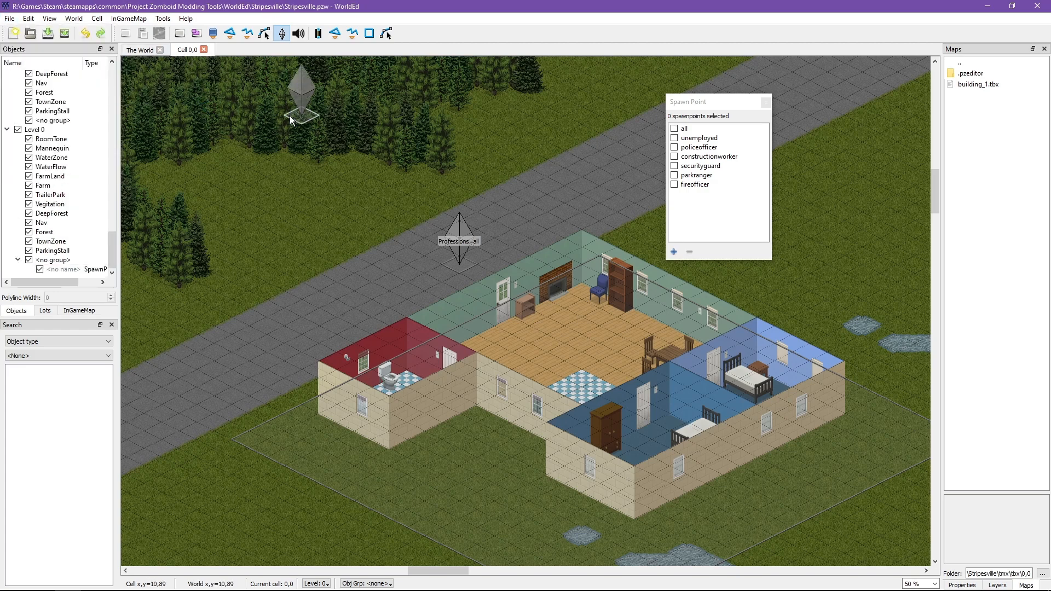
click(134, 52)
click(9, 19)
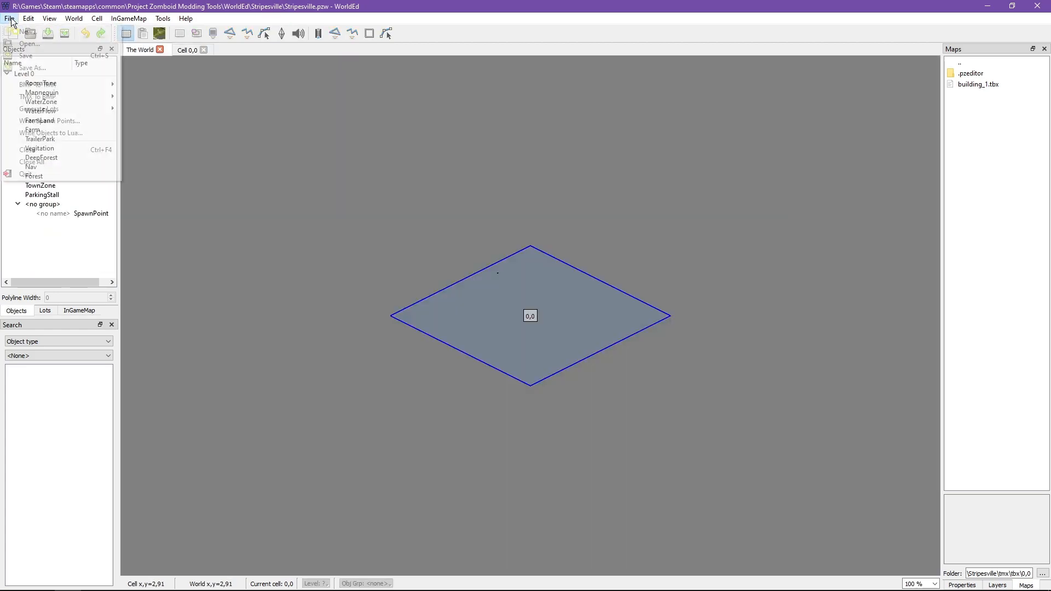
click(44, 132)
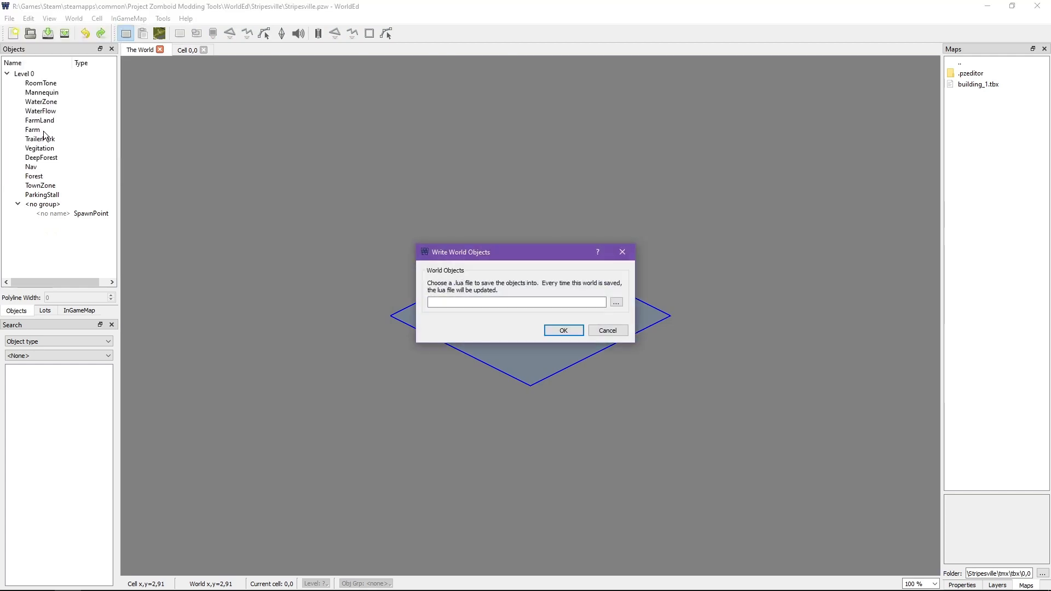
click(616, 302)
drag(534, 271, 345, 178)
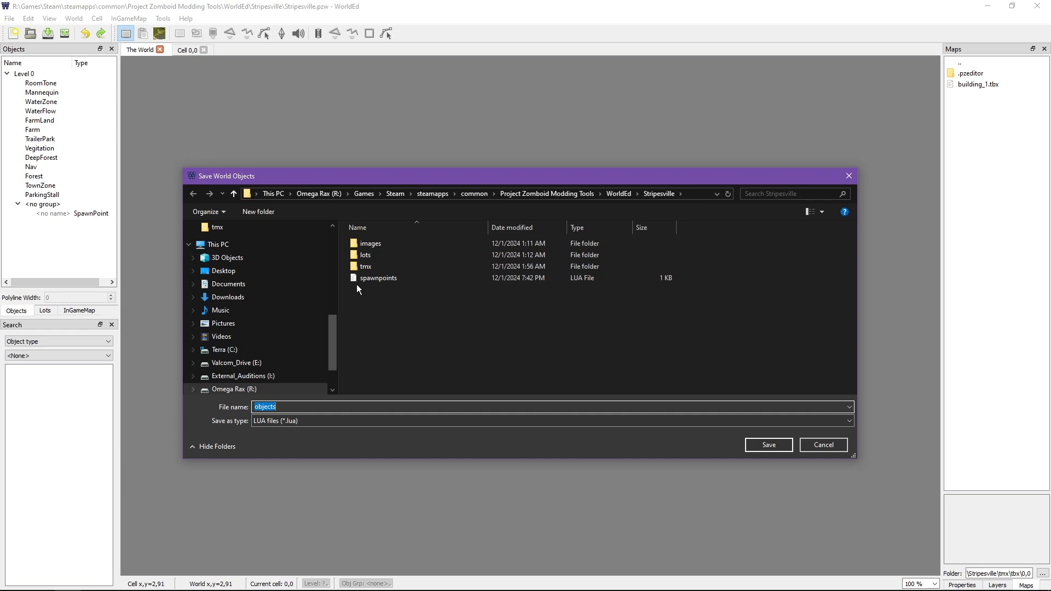
click(286, 408)
click(766, 445)
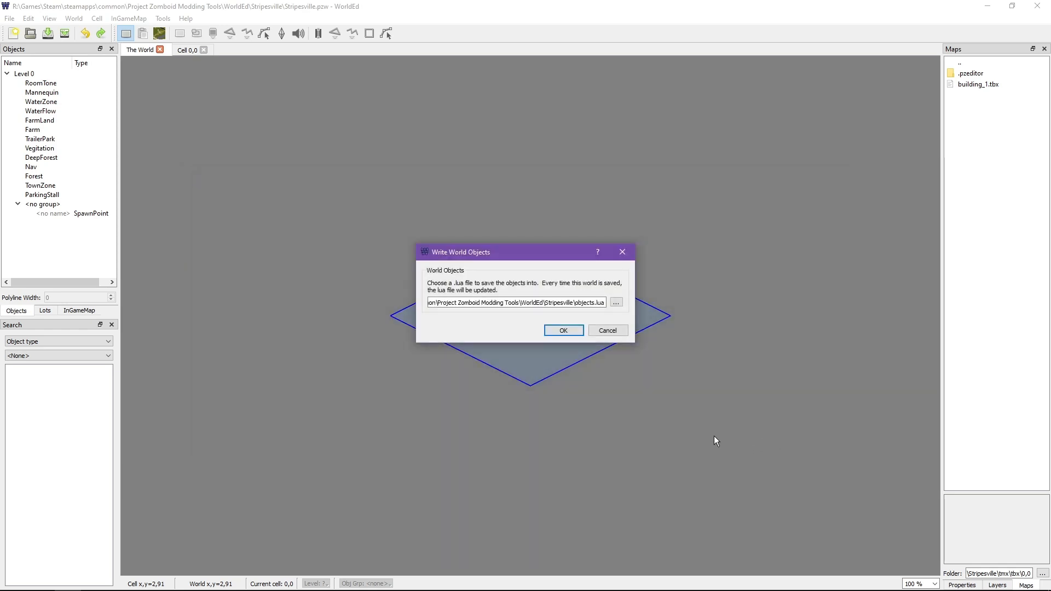
click(564, 331)
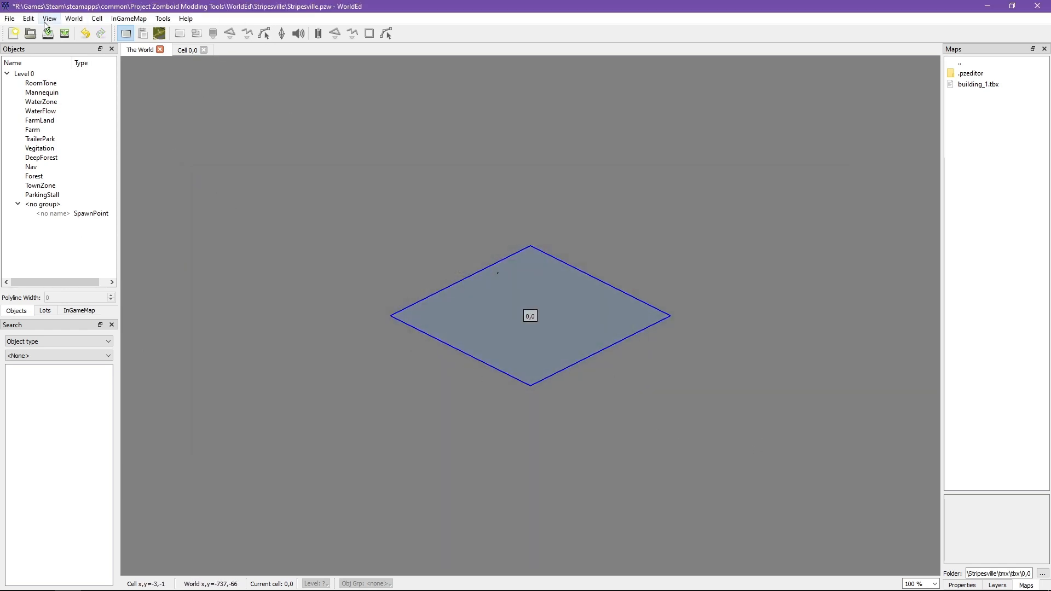
Save the world and check the Stripesville folder in File Explorer for the objects file.
key(alt+Tab)
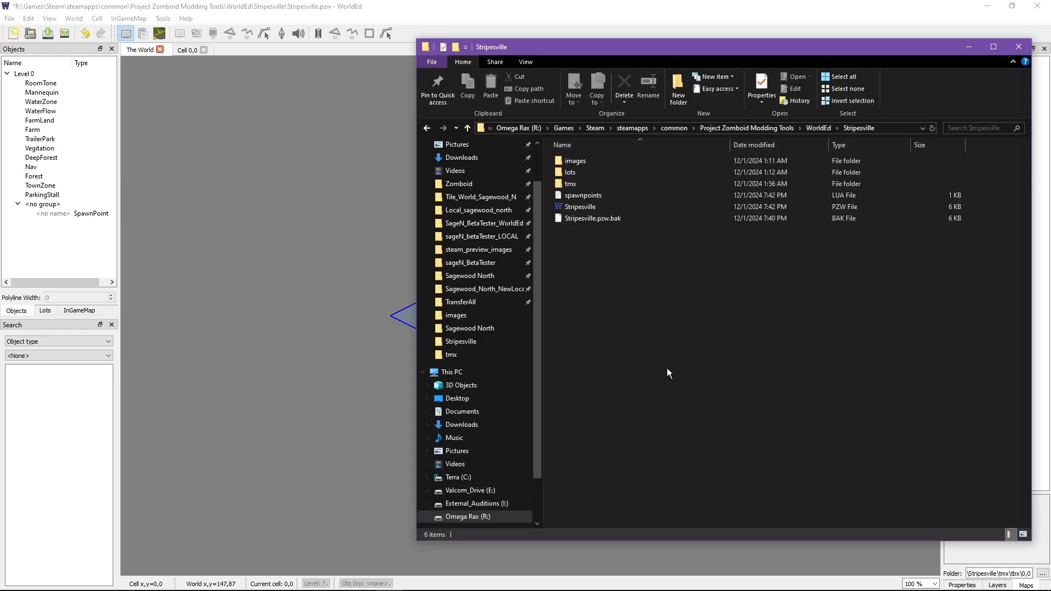
click(42, 8)
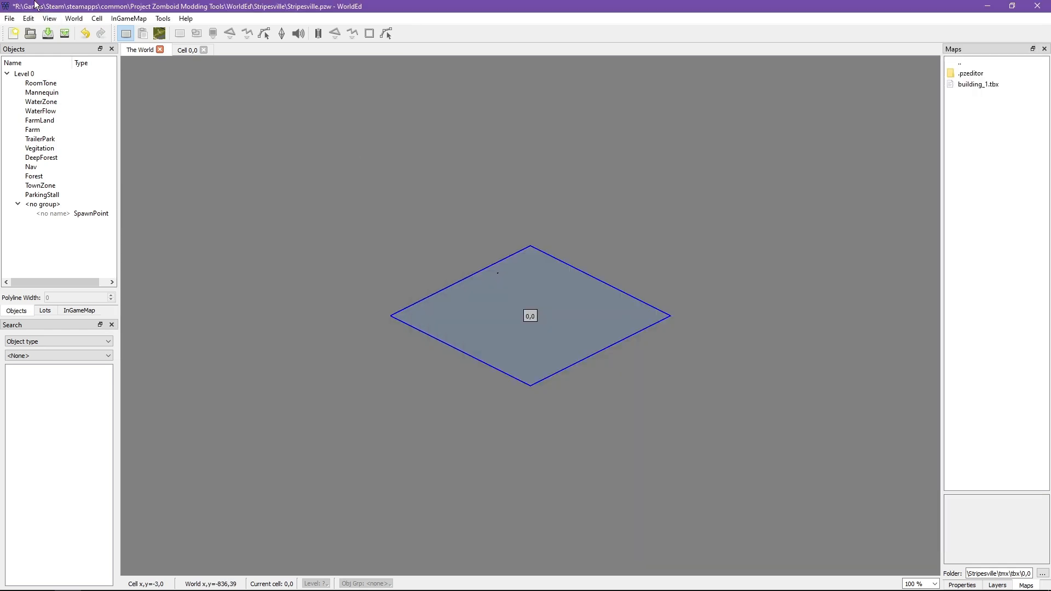
key(ctrl+s)
key(alt+Tab)
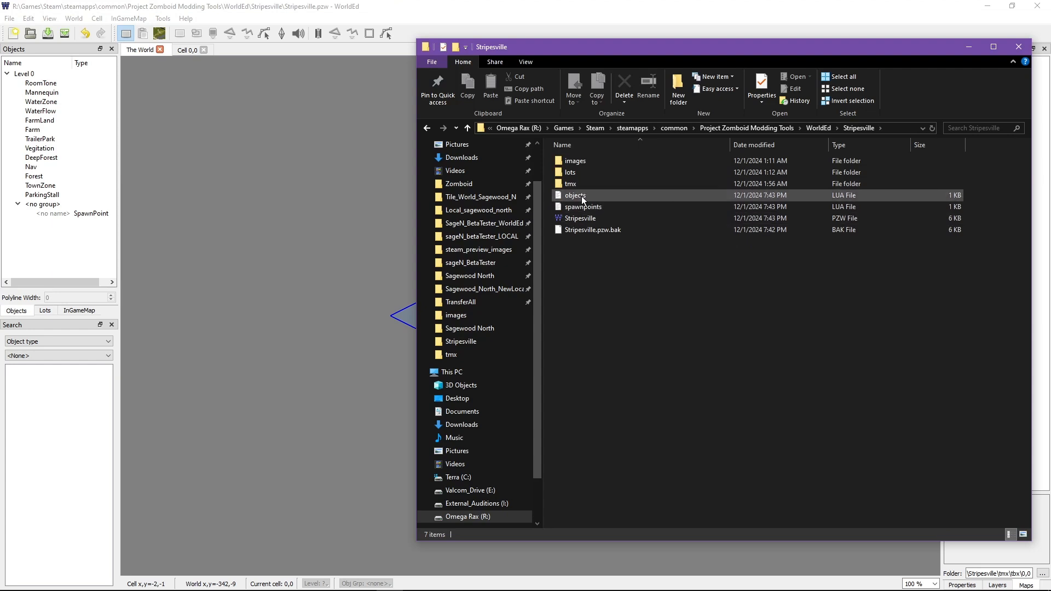
click(284, 232)
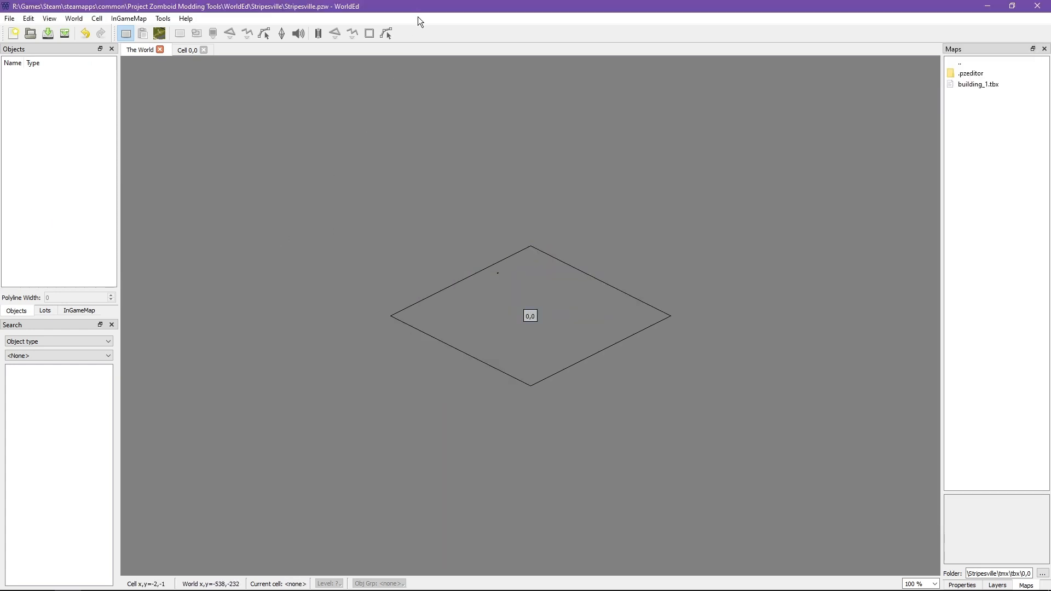
Switch to TileZed and examine the area around the road intersection in Stripesville_0_0.tmx.
key(alt+Tab)
click(448, 287)
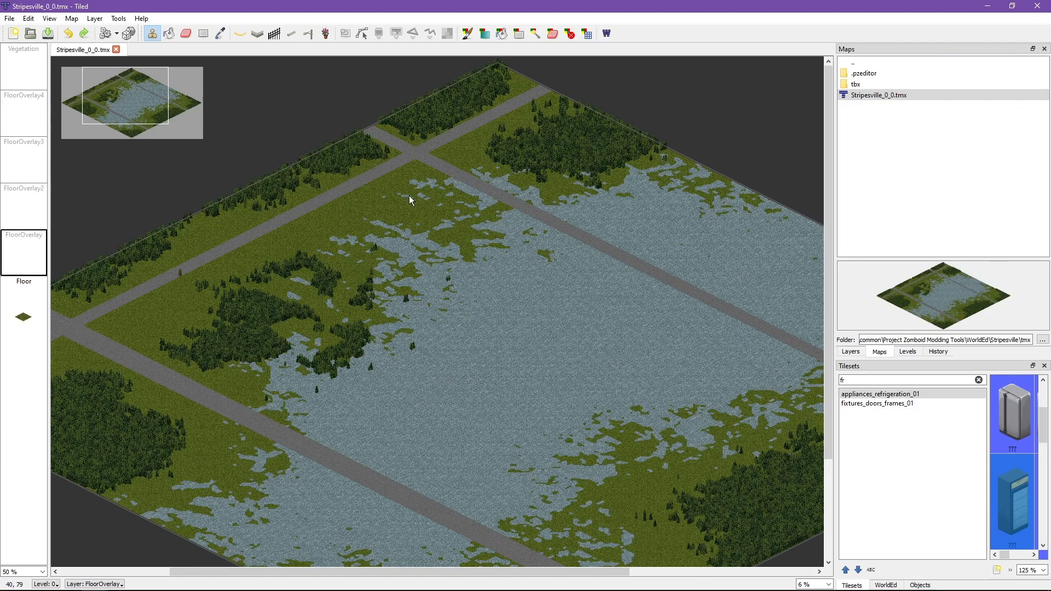
ctrl+scroll(408, 175, up, 4)
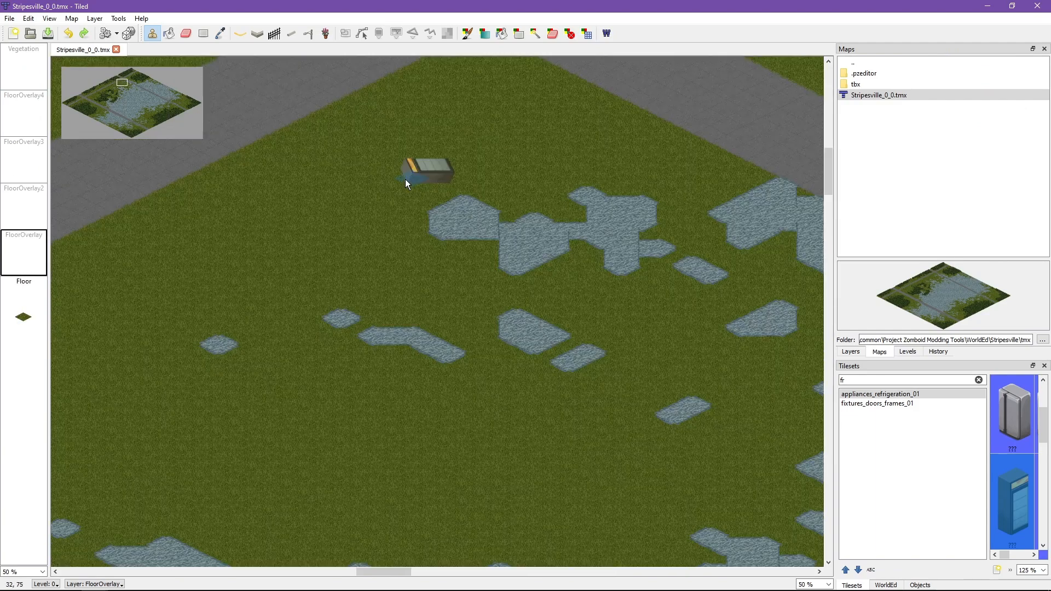
middle_drag(381, 194, 406, 290)
ctrl+scroll(406, 290, down, 1)
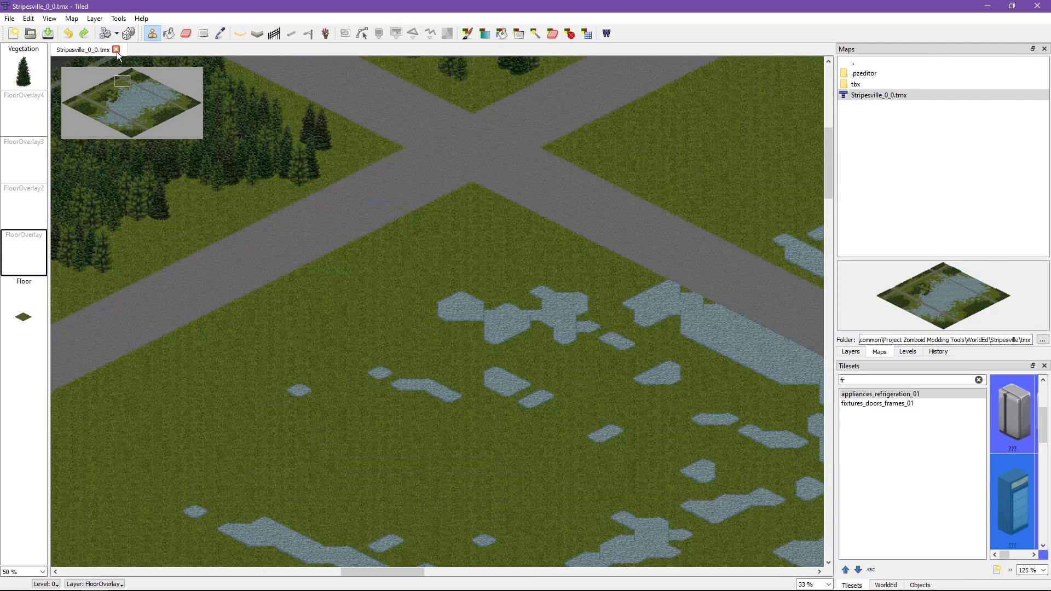
Close and reopen the Stripesville_0_0.tmx map and inspect the intersection area again.
click(116, 50)
click(30, 33)
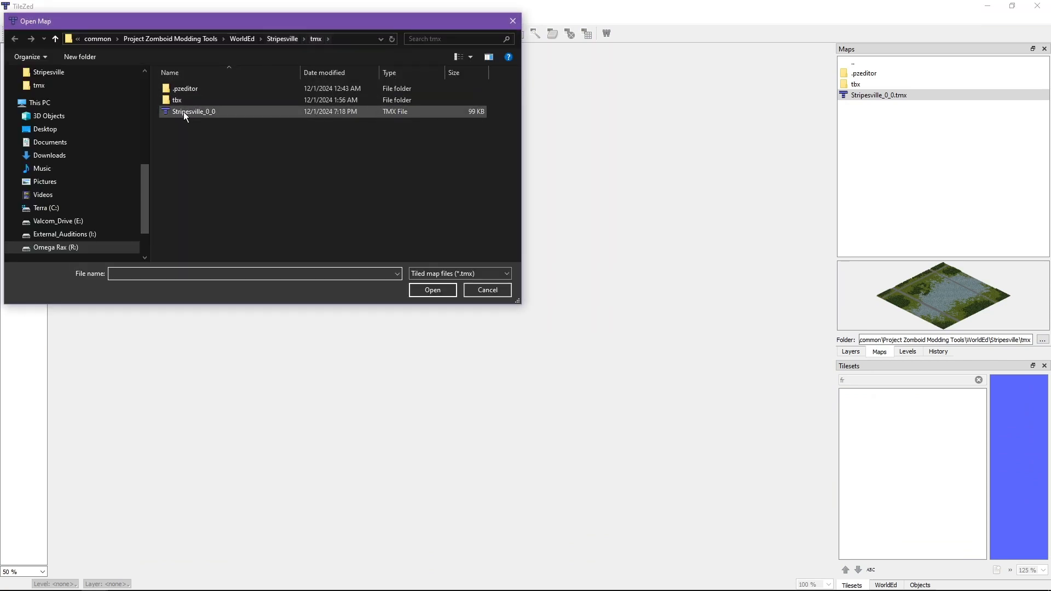
double_click(183, 112)
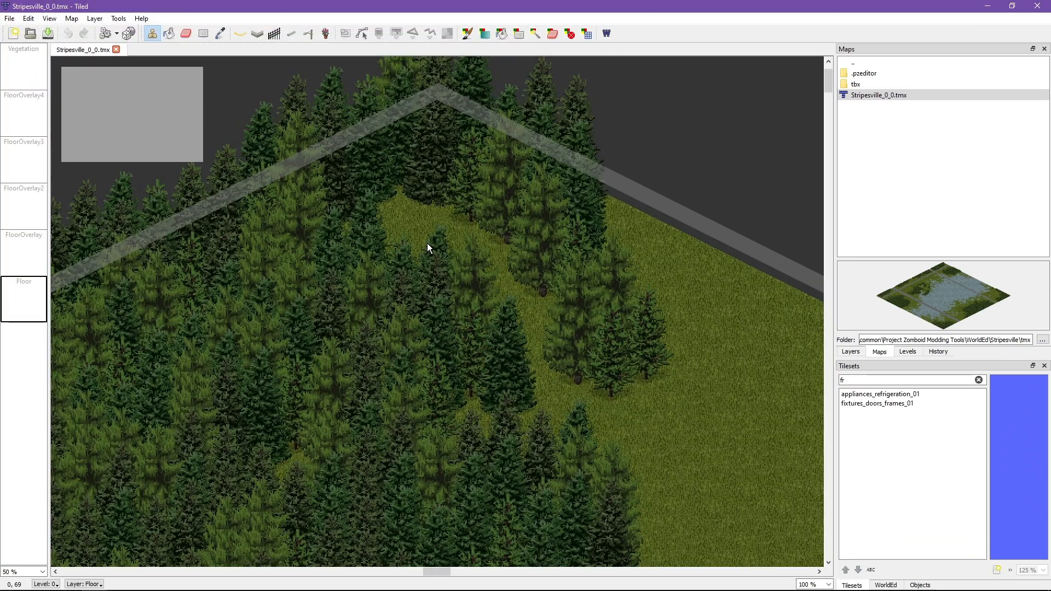
drag(126, 75, 125, 85)
ctrl+scroll(389, 280, down, 4)
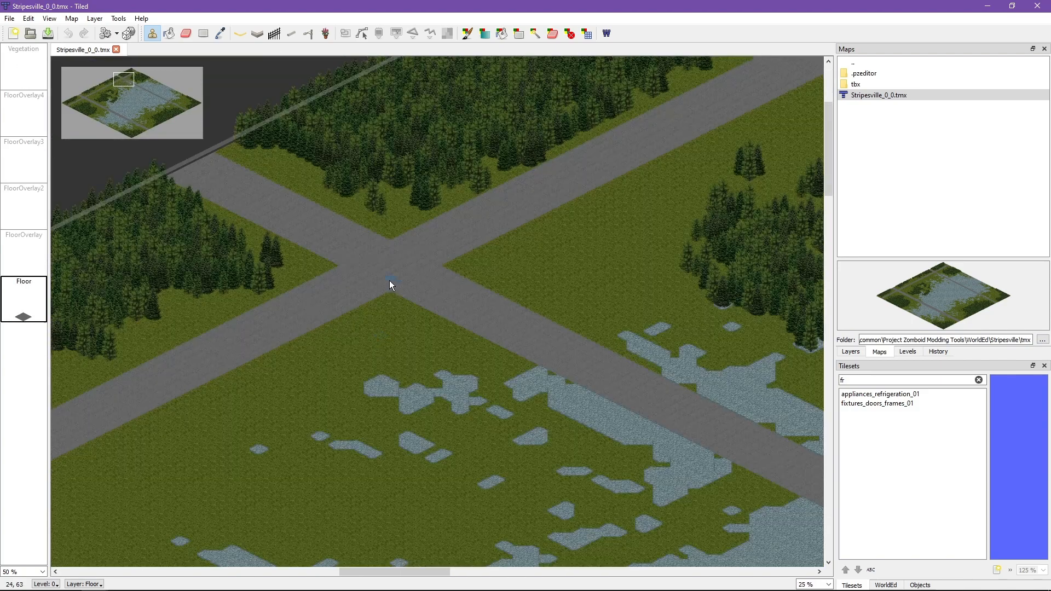
Close the map in TileZed, switch to WorldEd and open cell 0,0.
click(116, 49)
key(alt+Tab)
click(346, 306)
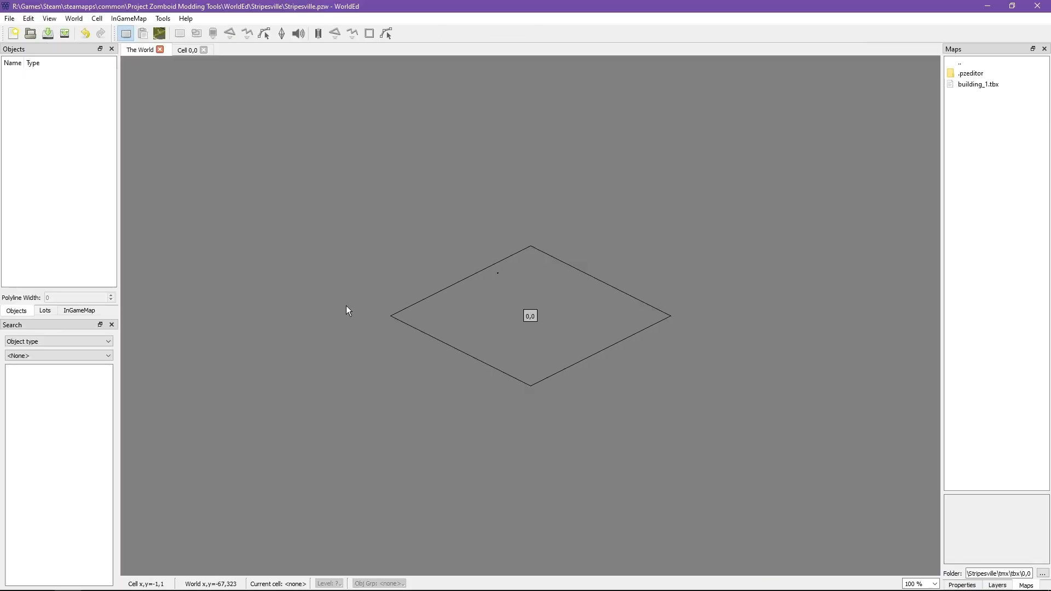
double_click(505, 298)
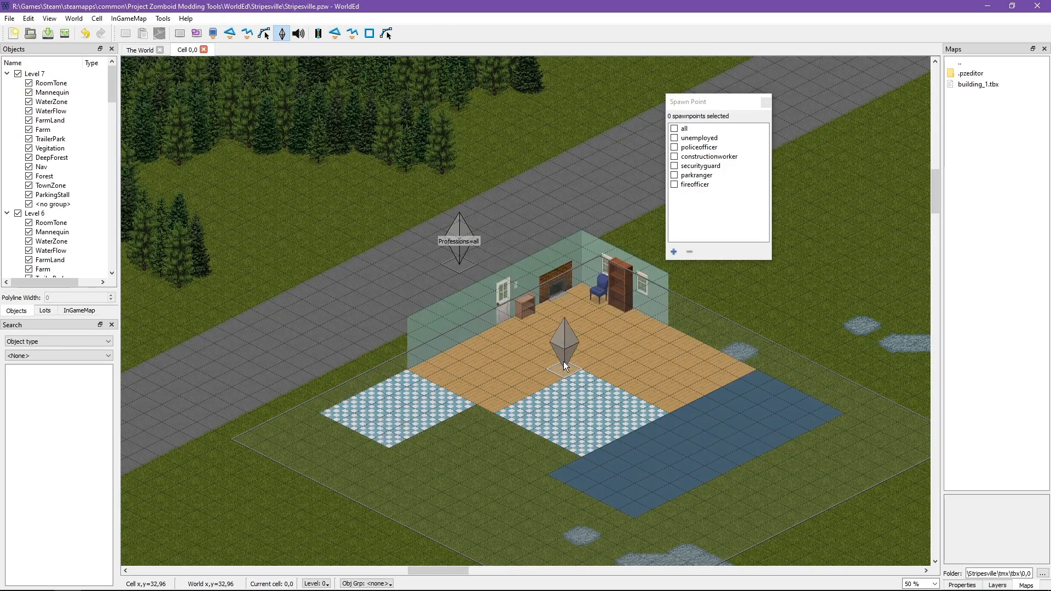
Try to open the house lot building_1.tbx in TileZed, skim the file's code and close the code editor.
middle_drag(544, 446, 449, 274)
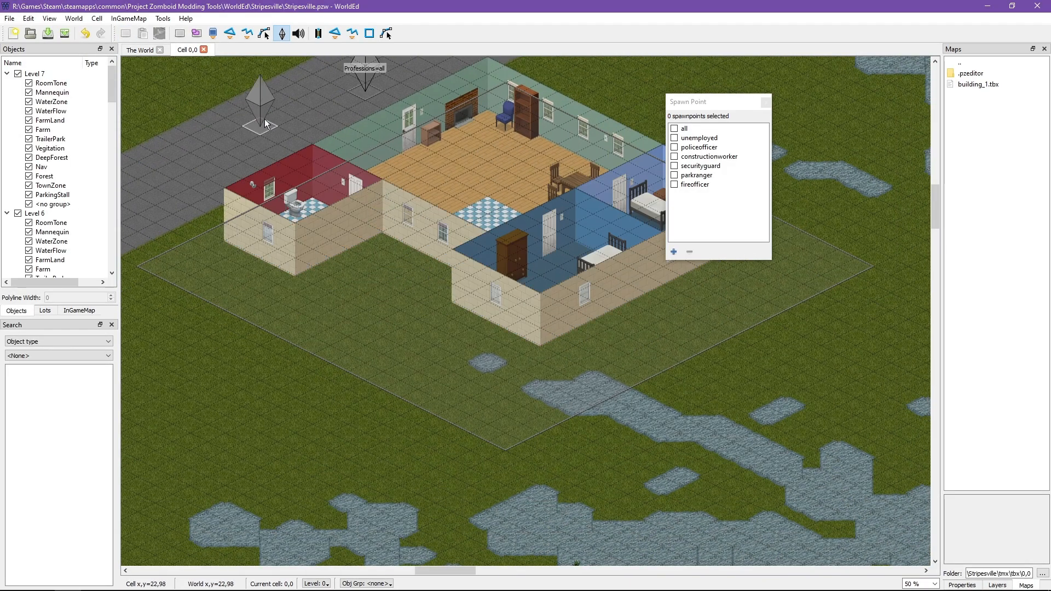
click(179, 33)
right_click(357, 244)
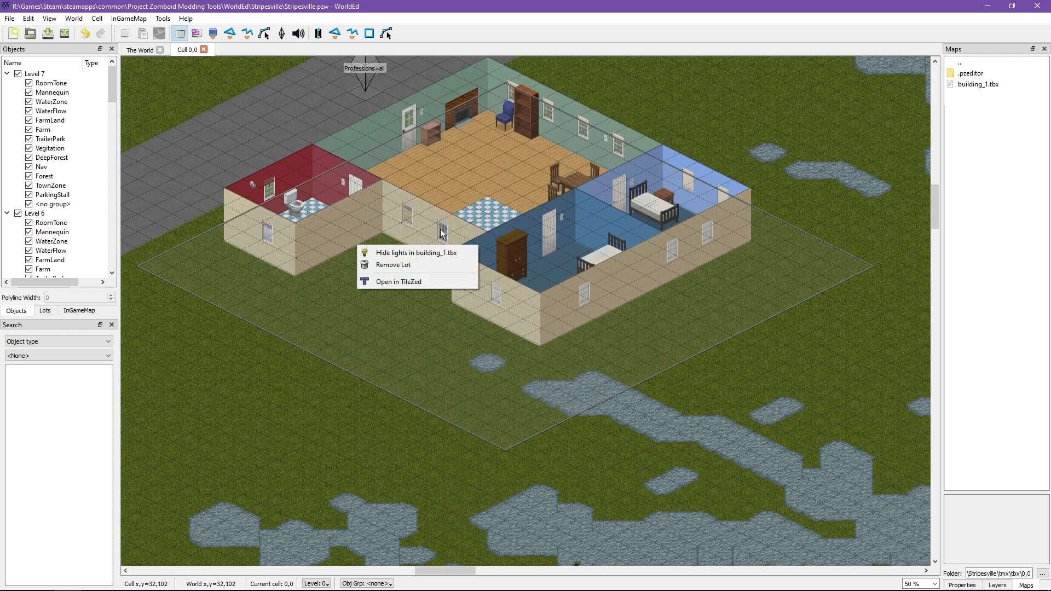
right_click(476, 234)
click(501, 281)
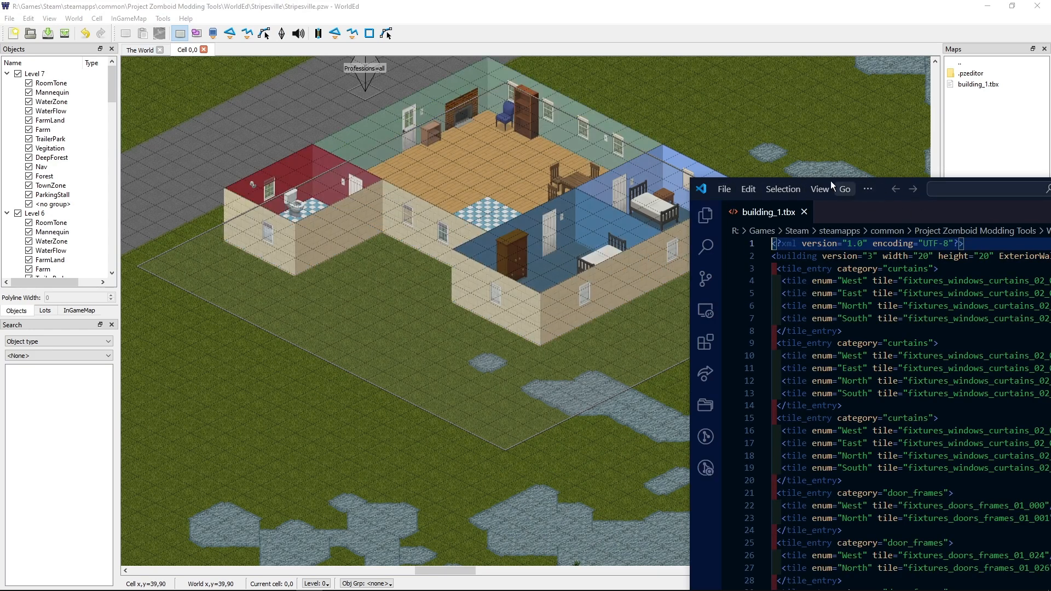
drag(883, 182, 380, 63)
scroll(461, 253, down, 20)
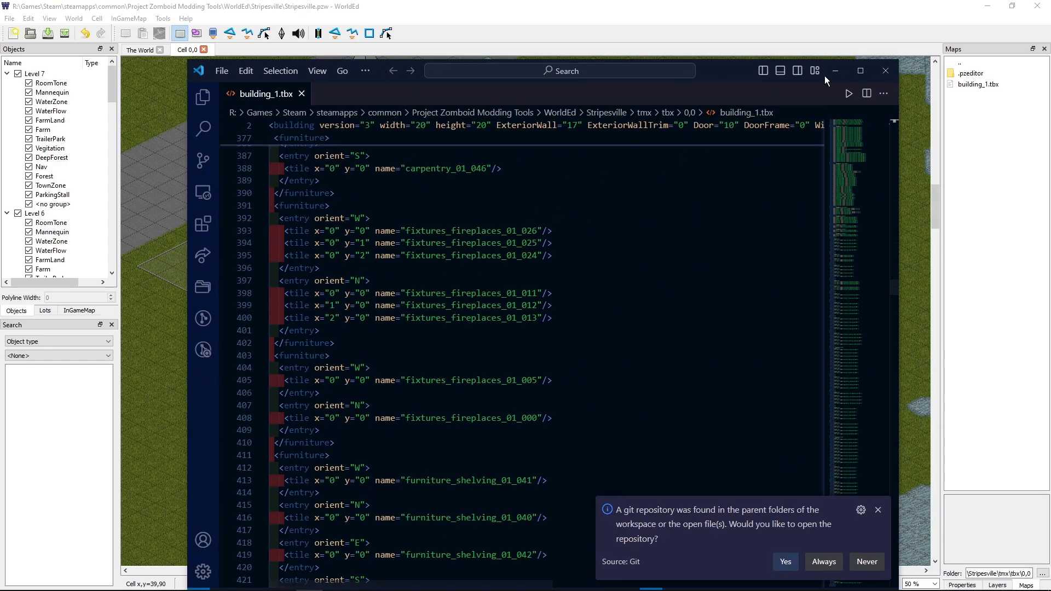
click(887, 70)
Retry opening the house lot in TileZed from cell 0,0 and close the code editor window.
right_click(414, 285)
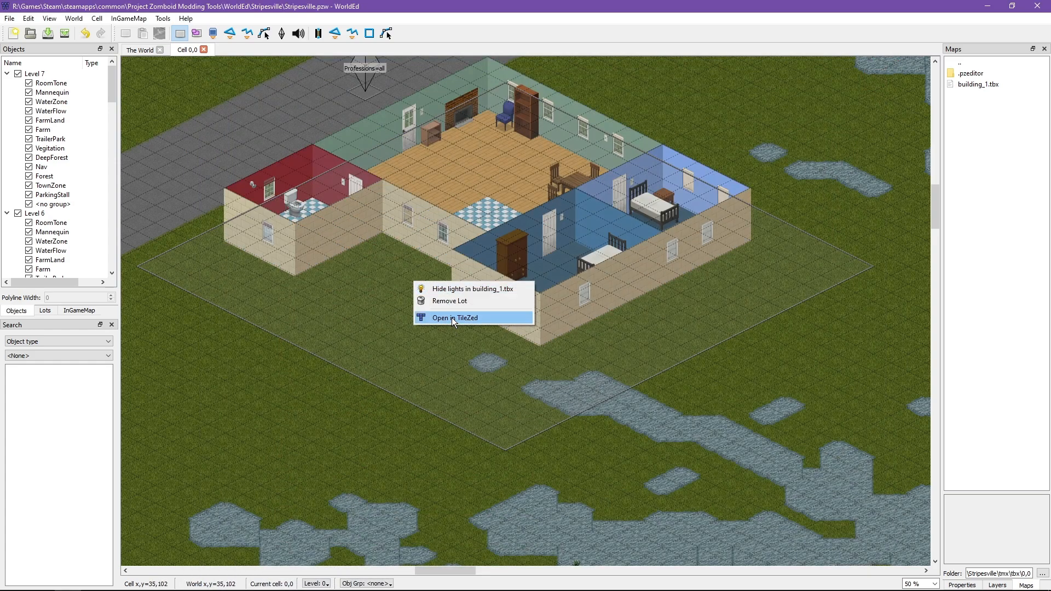
click(485, 317)
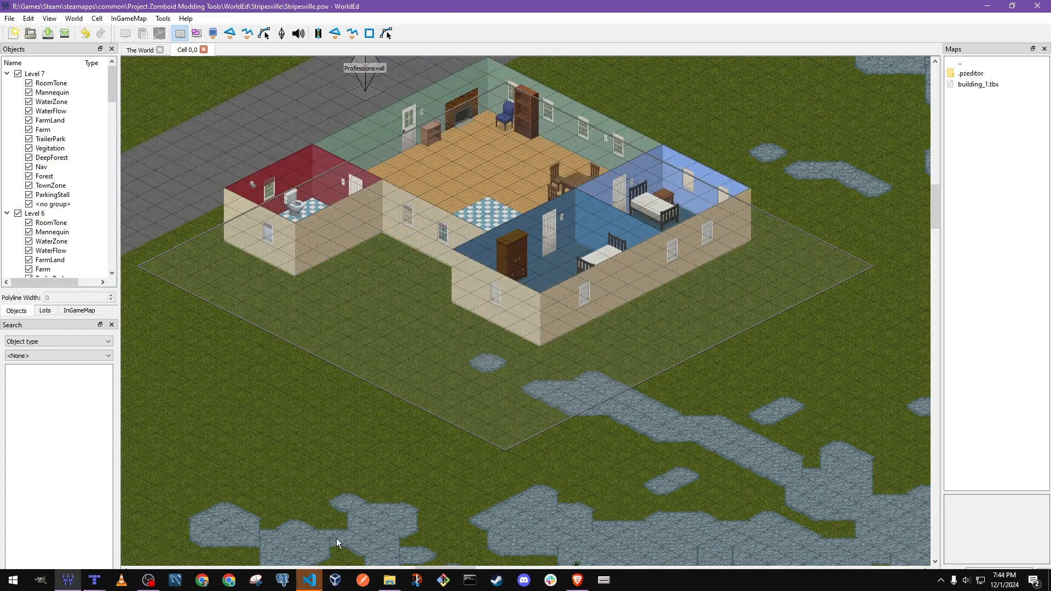
click(318, 575)
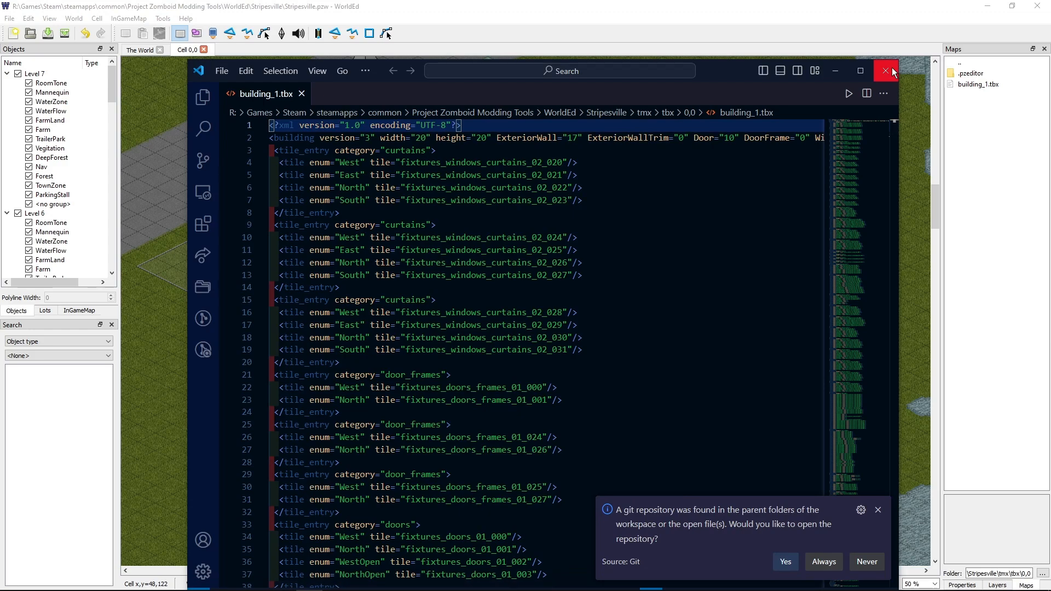
click(891, 71)
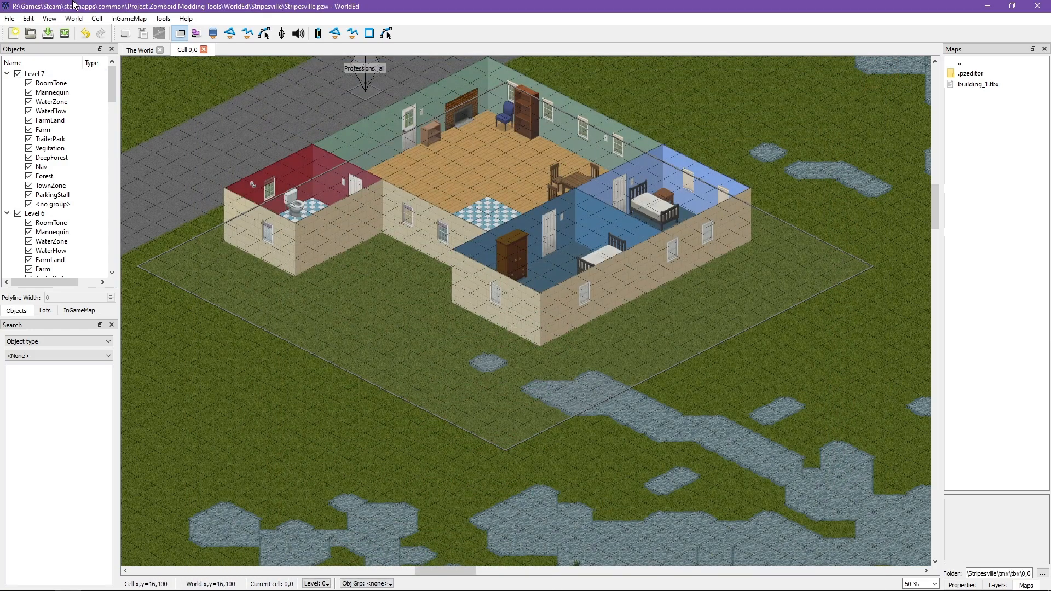
Switch to TileZed, open Stripesville_0_0.tmx to look over the map, and return to cell 0,0 in WorldEd.
key(alt+Tab)
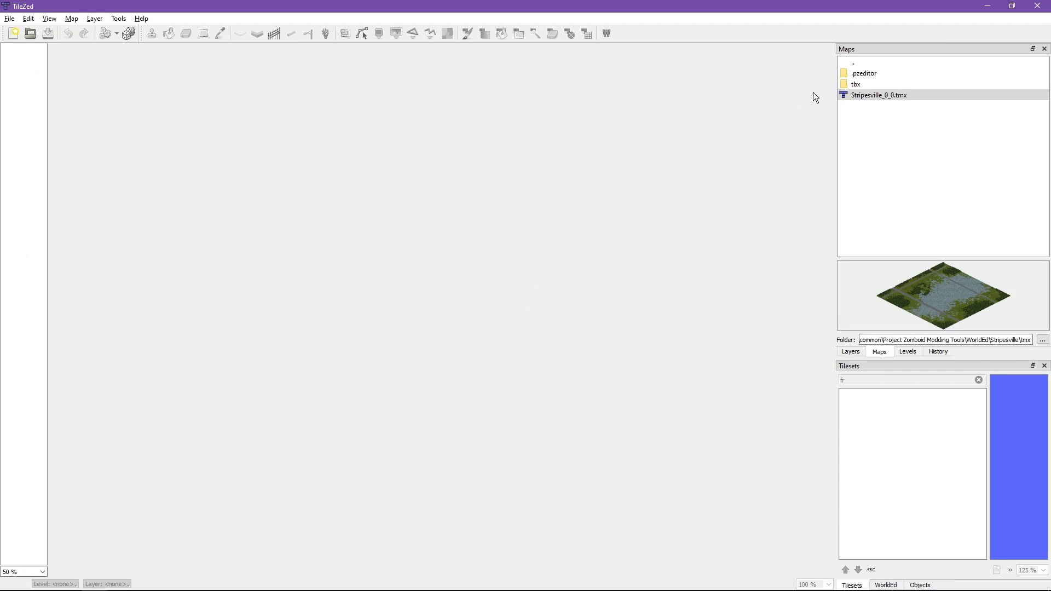
double_click(878, 94)
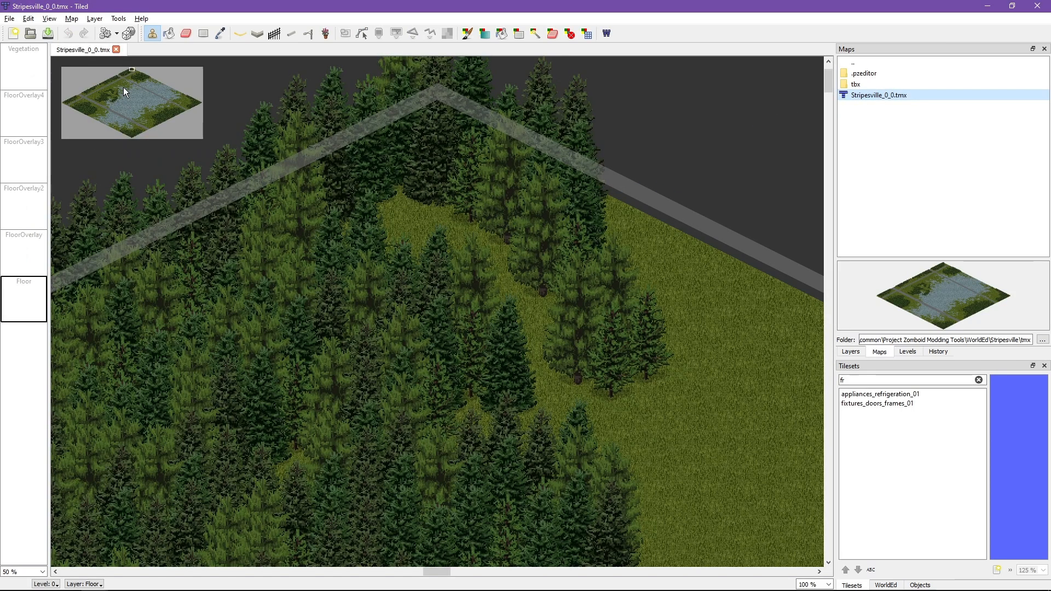
drag(123, 87, 123, 80)
middle_drag(359, 274, 418, 295)
scroll(599, 271, down, 3)
key(alt+Tab)
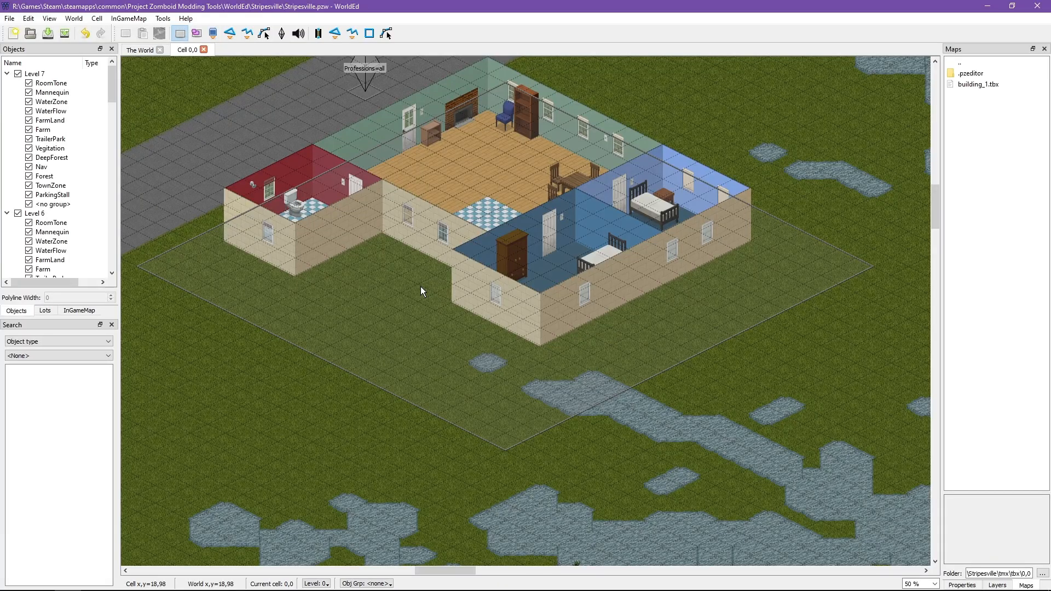